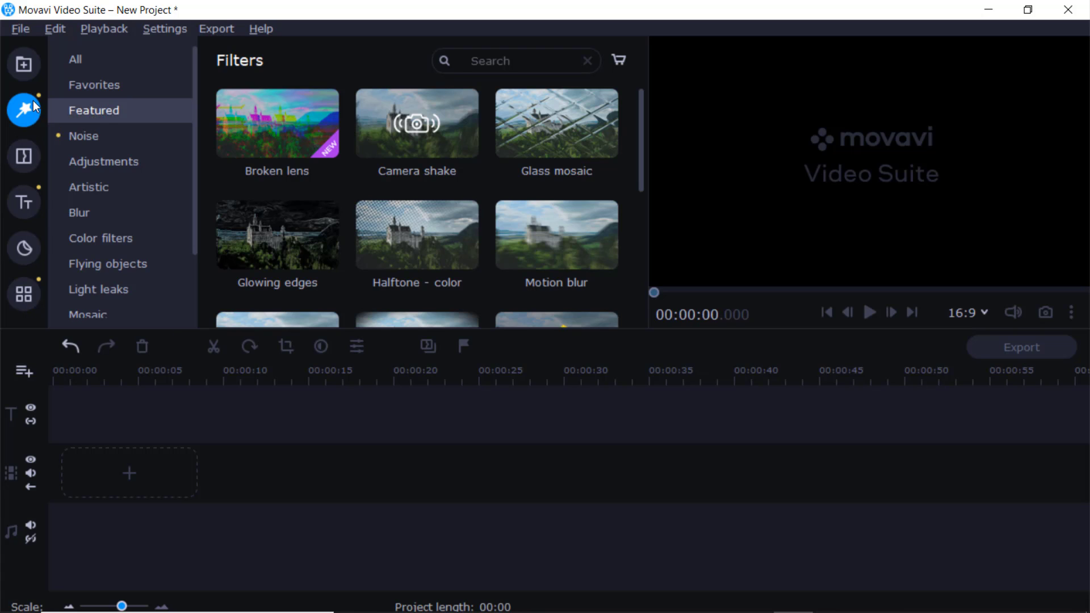
# - Look through the title presets and the list of video editing tools, including Color Adjustments
pyautogui.click(29, 198)
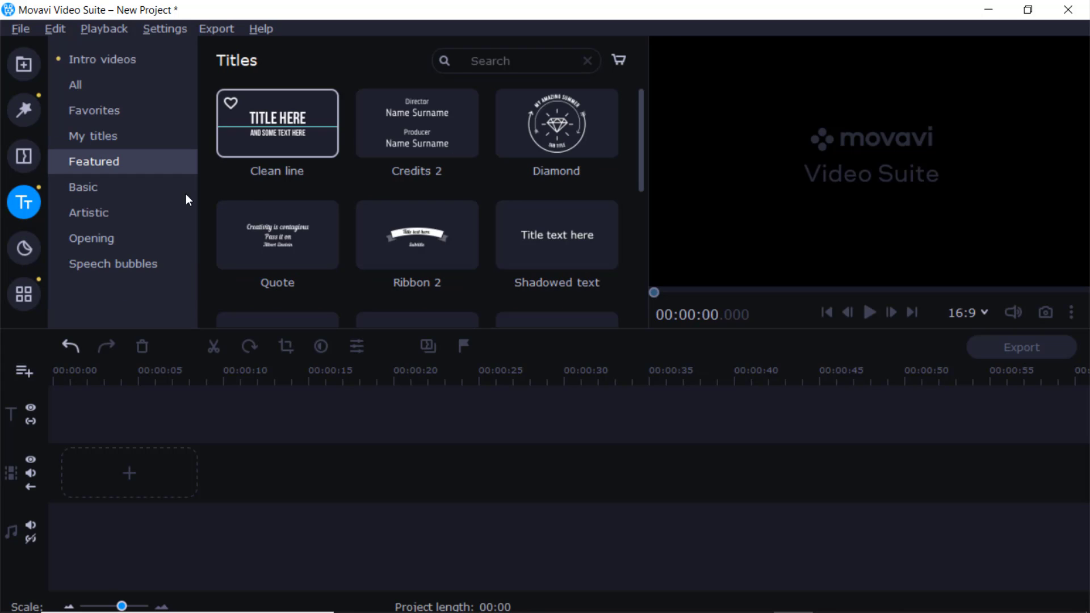
pyautogui.click(23, 294)
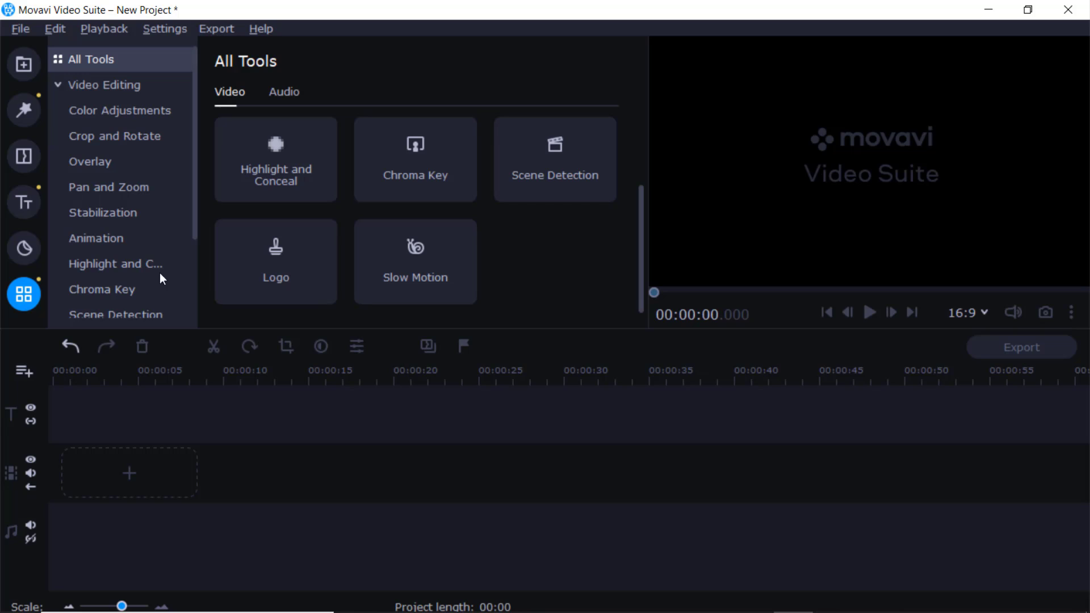
pyautogui.click(57, 81)
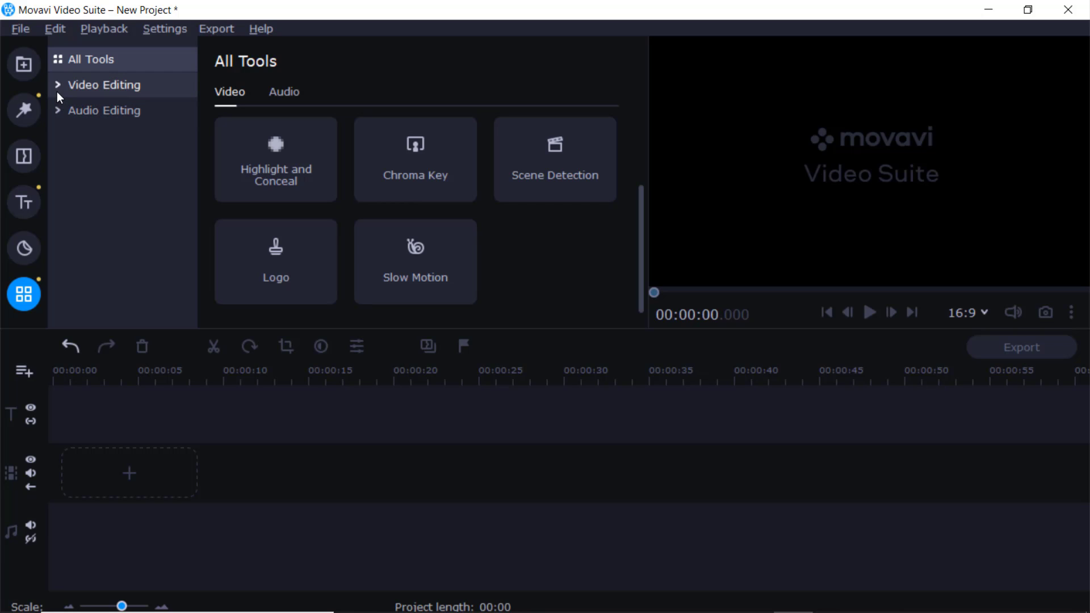
pyautogui.click(57, 85)
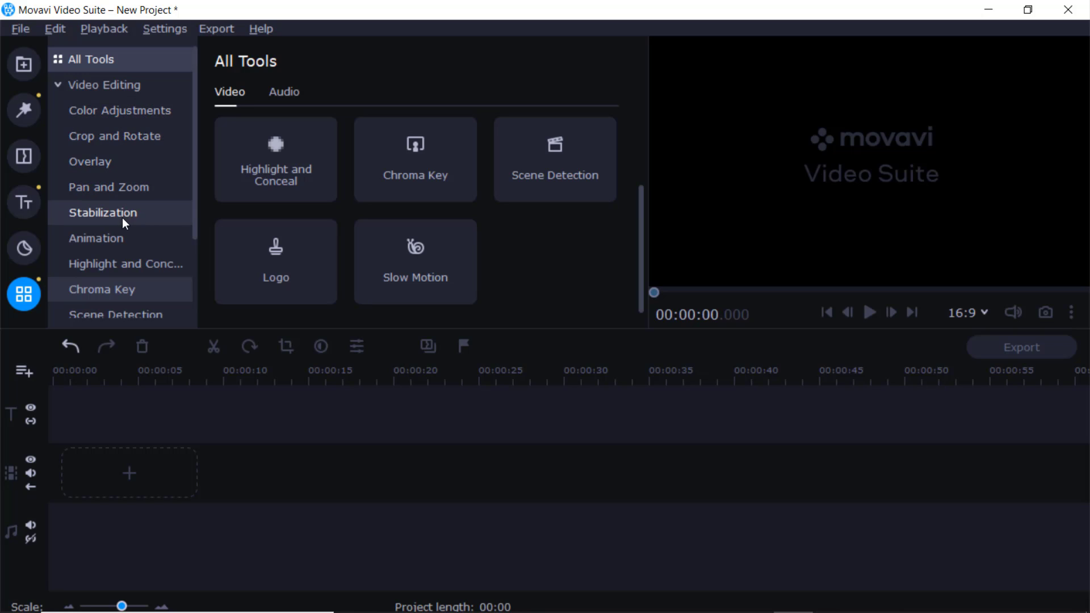
pyautogui.scroll(-2, 136, 199)
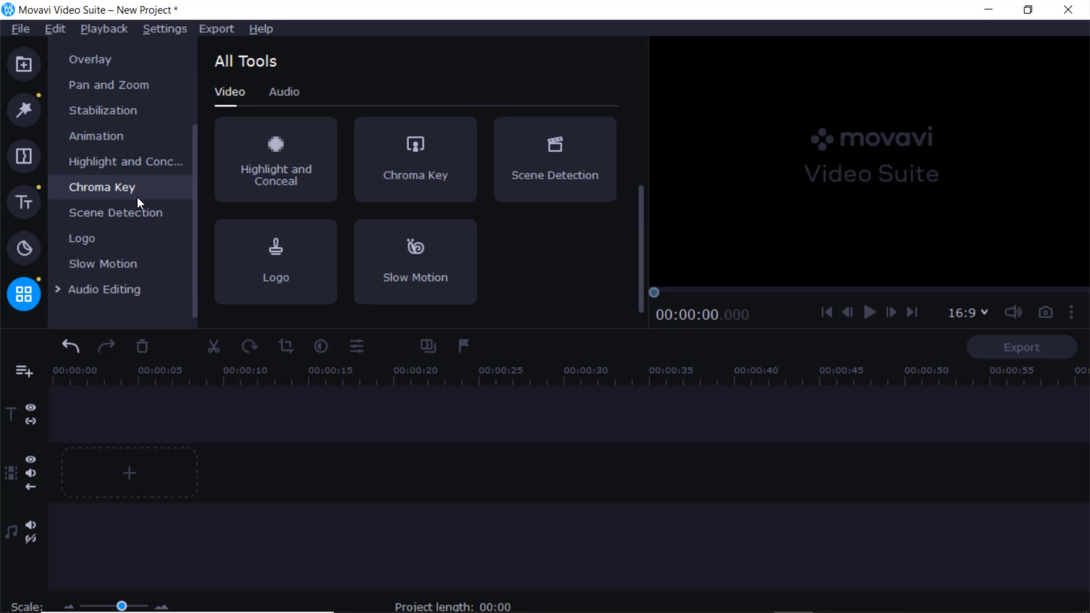
pyautogui.scroll(2, 111, 264)
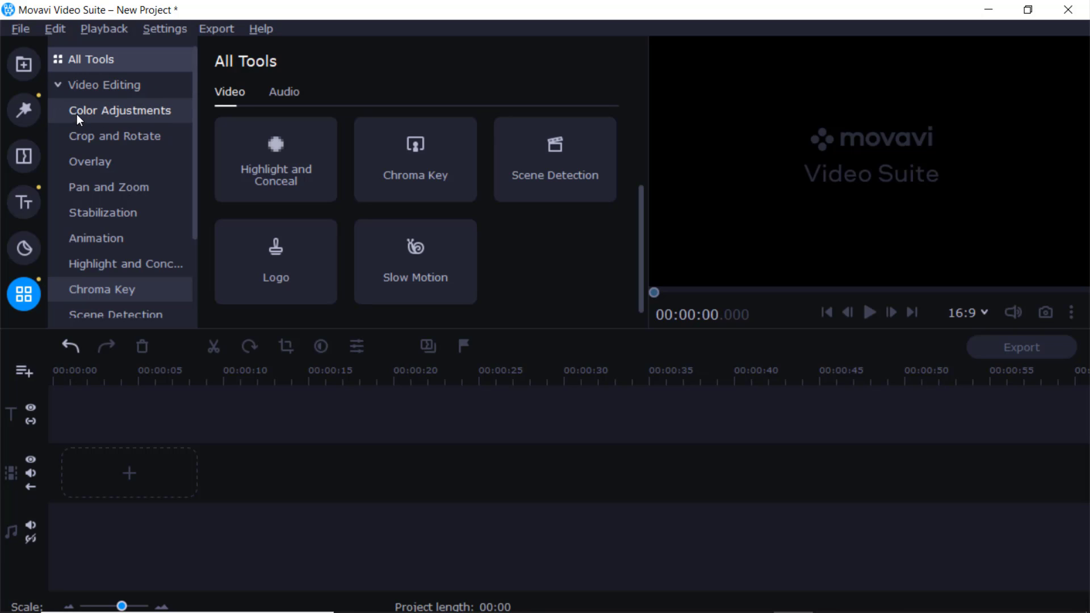
pyautogui.click(112, 114)
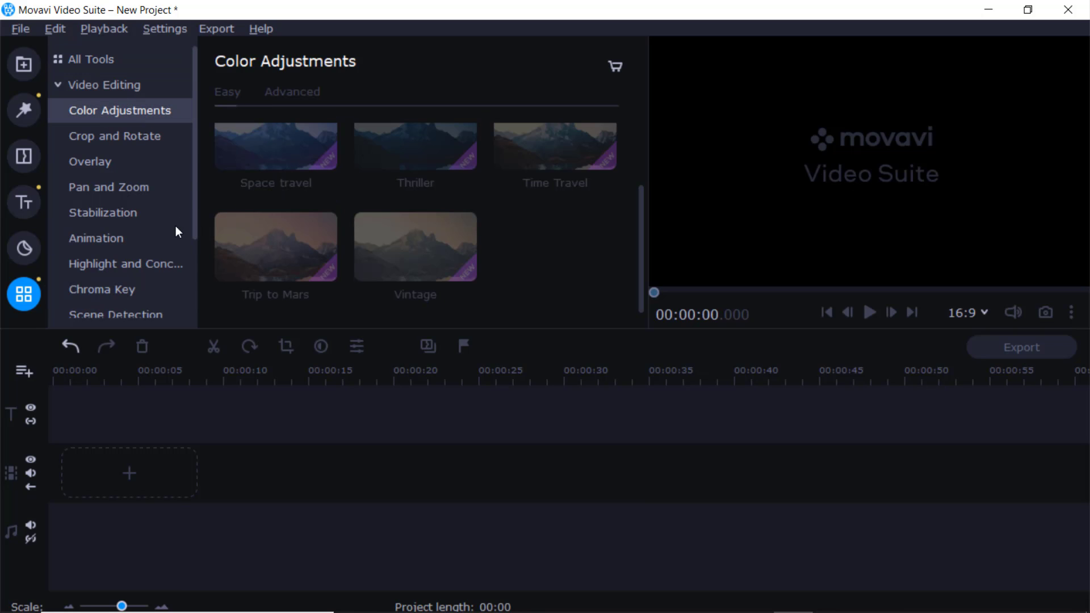
# - Add the Green Screen video clip from the media bin to the timeline
pyautogui.click(24, 65)
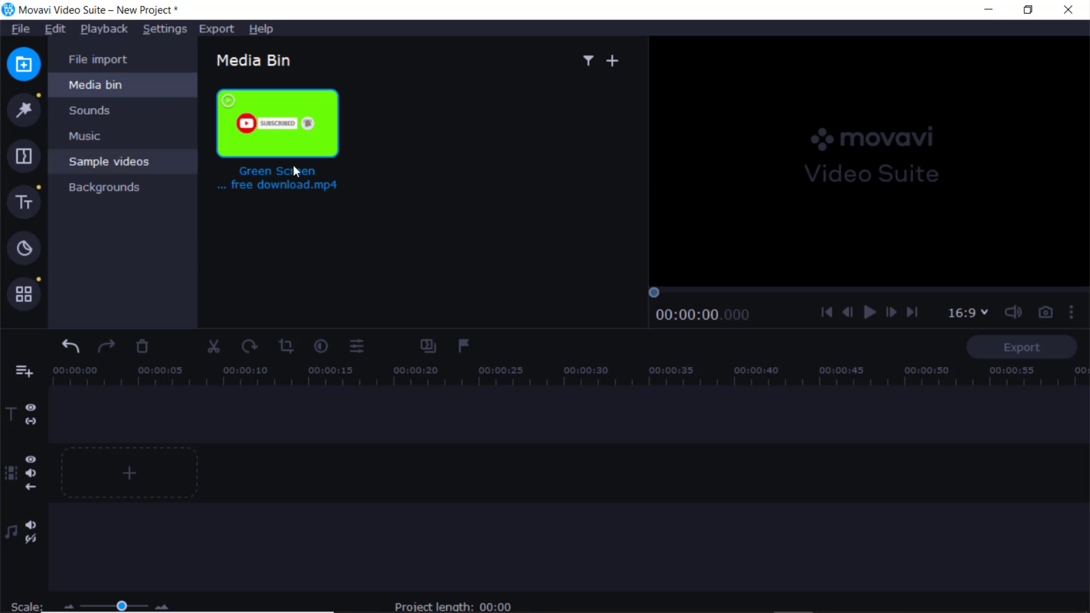
pyautogui.rightClick(271, 97)
pyautogui.click(312, 113)
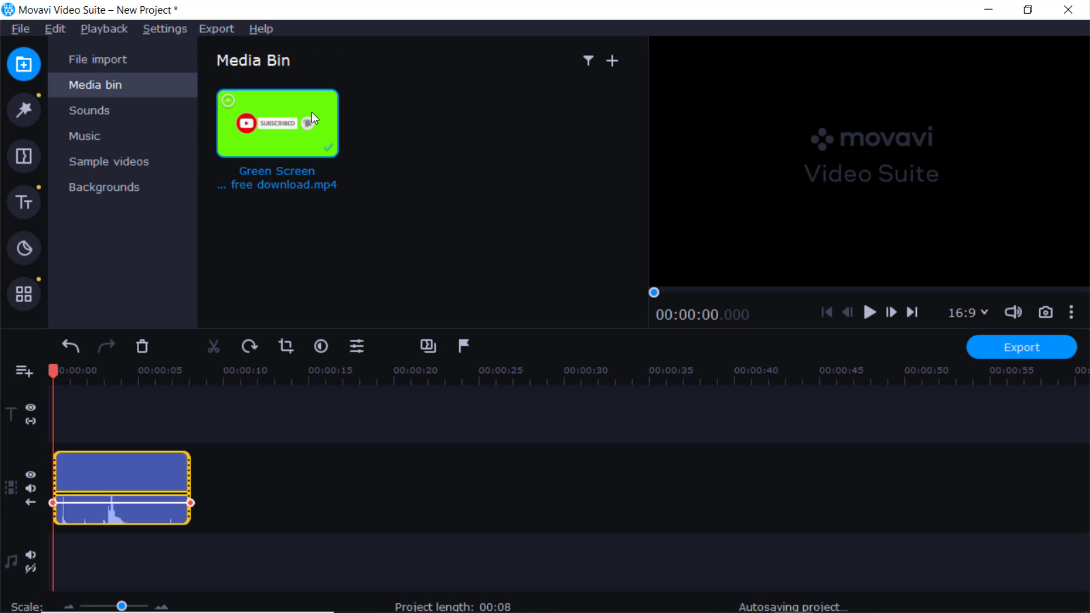
# - Examine the easy Color Adjustments presets and the Crop and Rotate options for the timeline clip
pyautogui.click(24, 294)
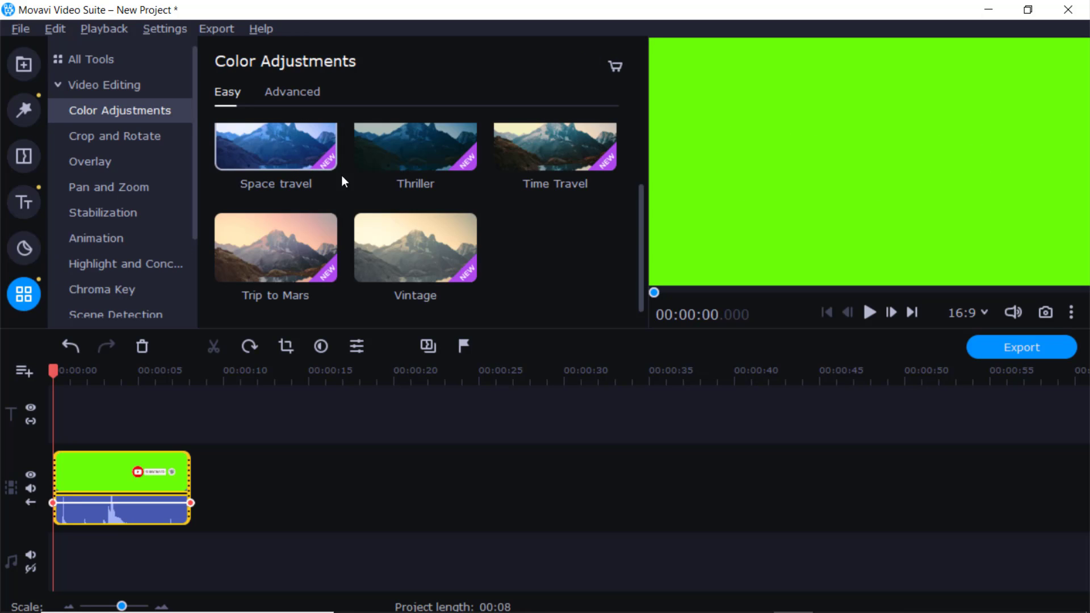
pyautogui.scroll(2, 405, 246)
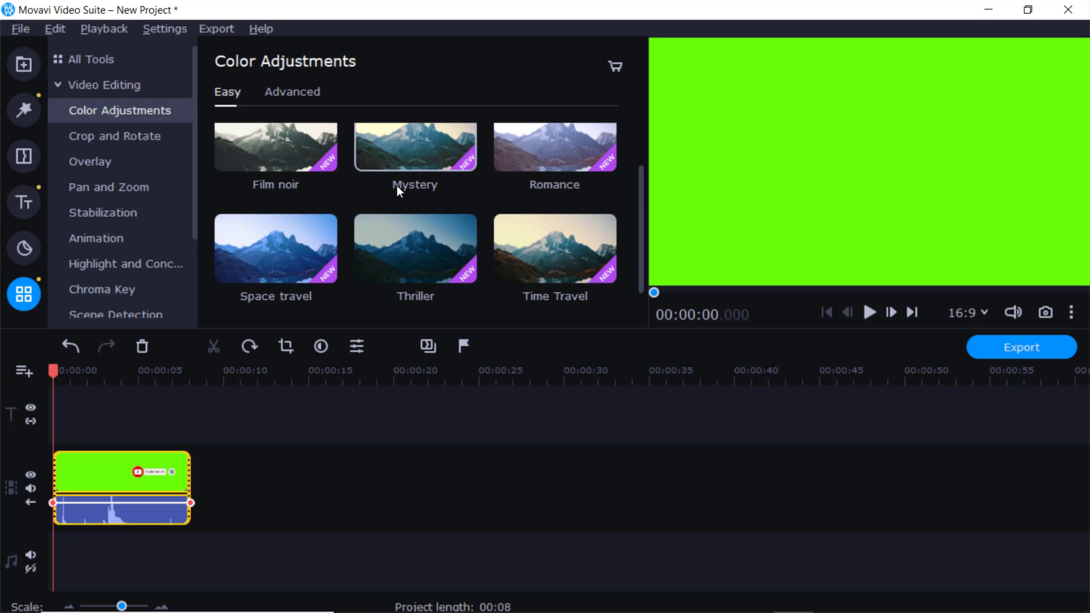
pyautogui.scroll(2, 415, 187)
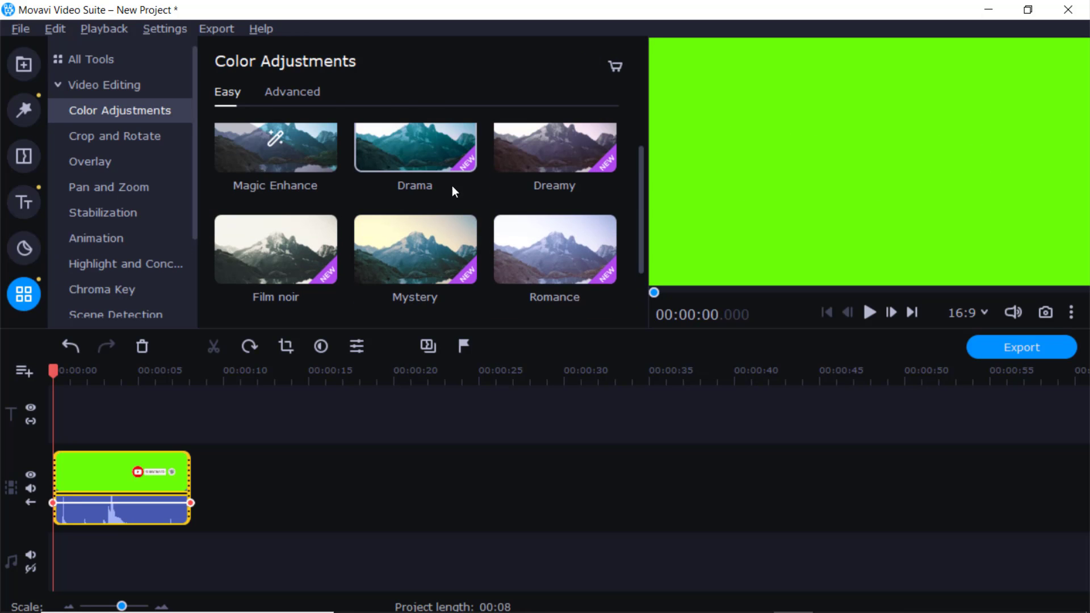
pyautogui.click(126, 135)
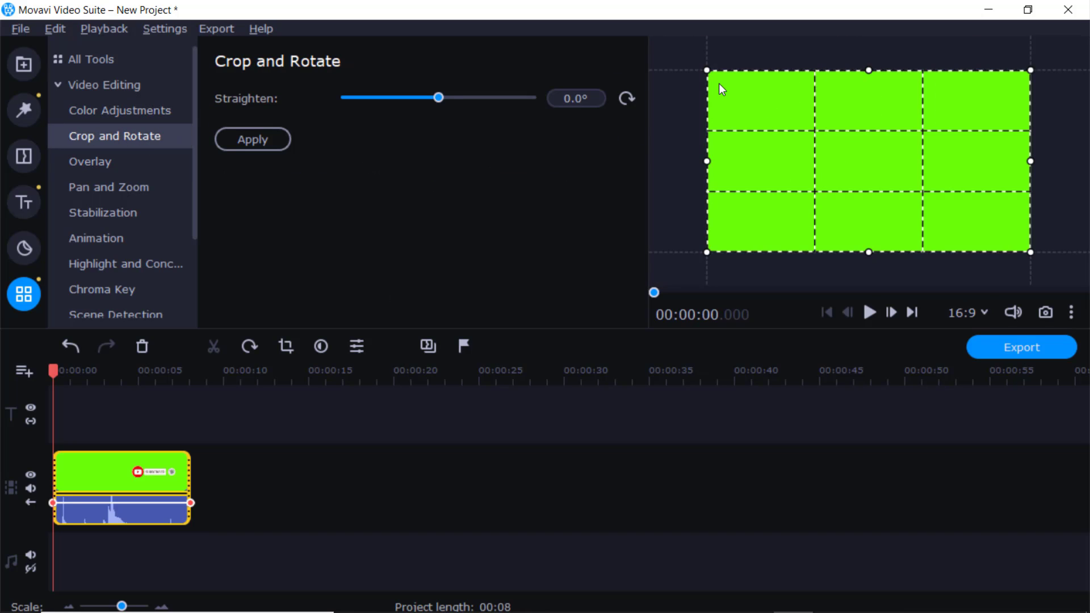
# - Try the Side by side right, left, top and bottom overlay layouts on the timeline clip
pyautogui.click(108, 159)
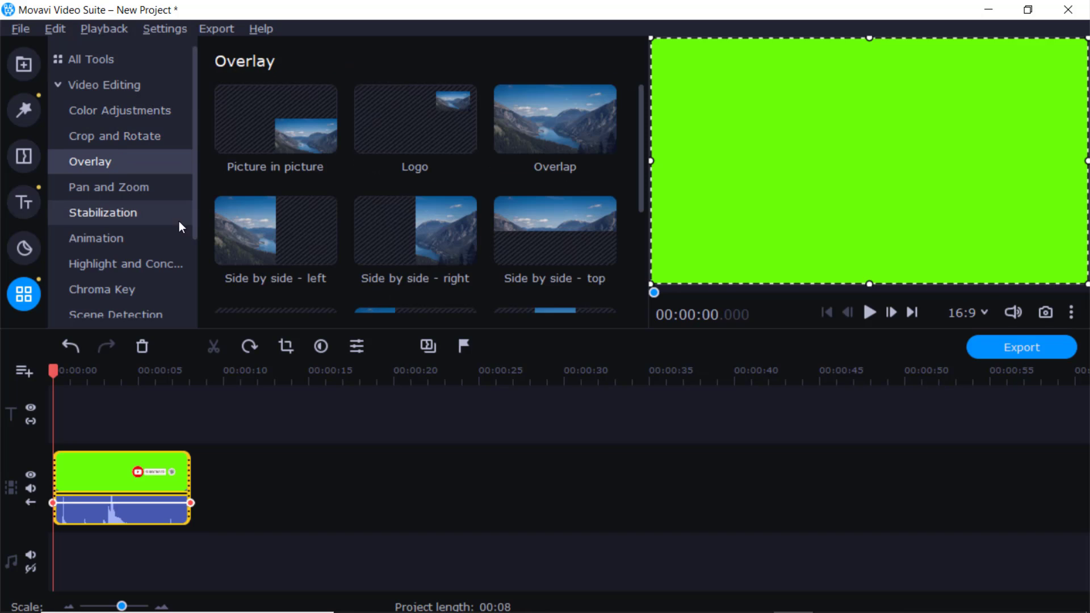
pyautogui.click(428, 232)
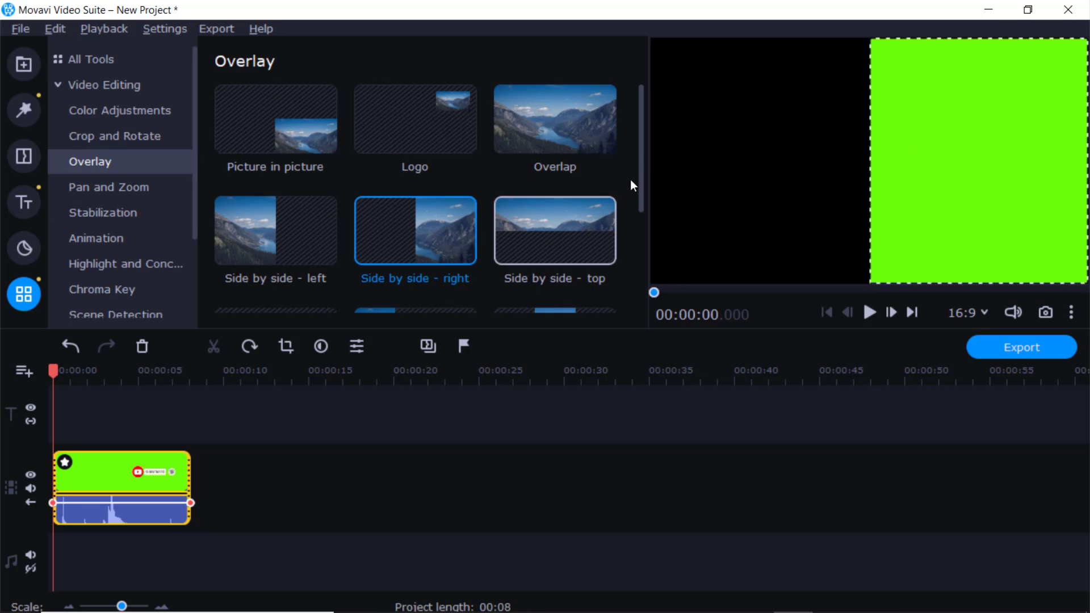
pyautogui.click(254, 241)
pyautogui.click(570, 237)
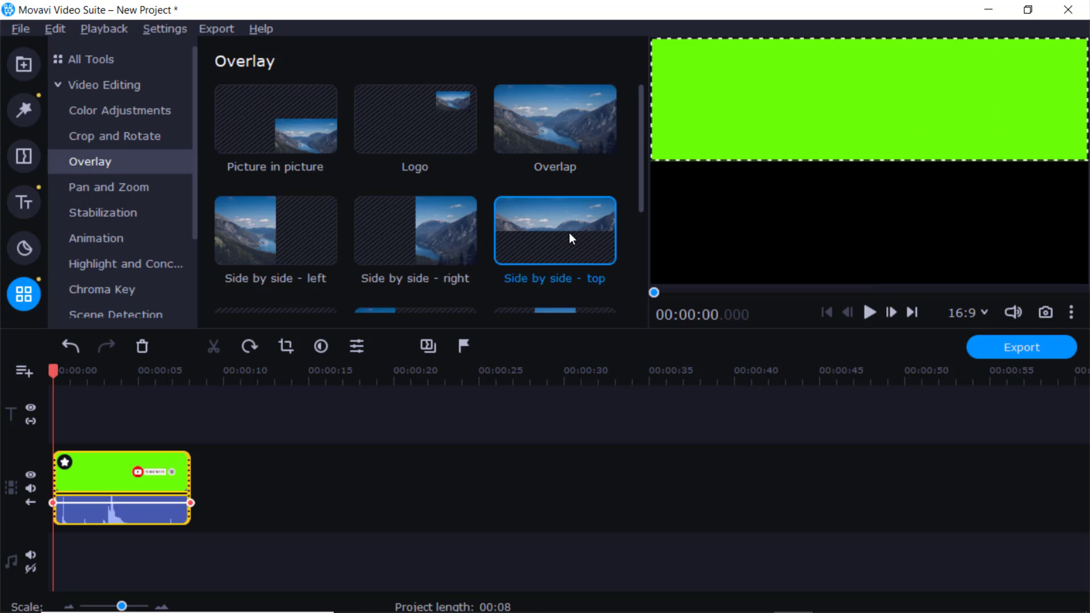
pyautogui.scroll(-4, 543, 203)
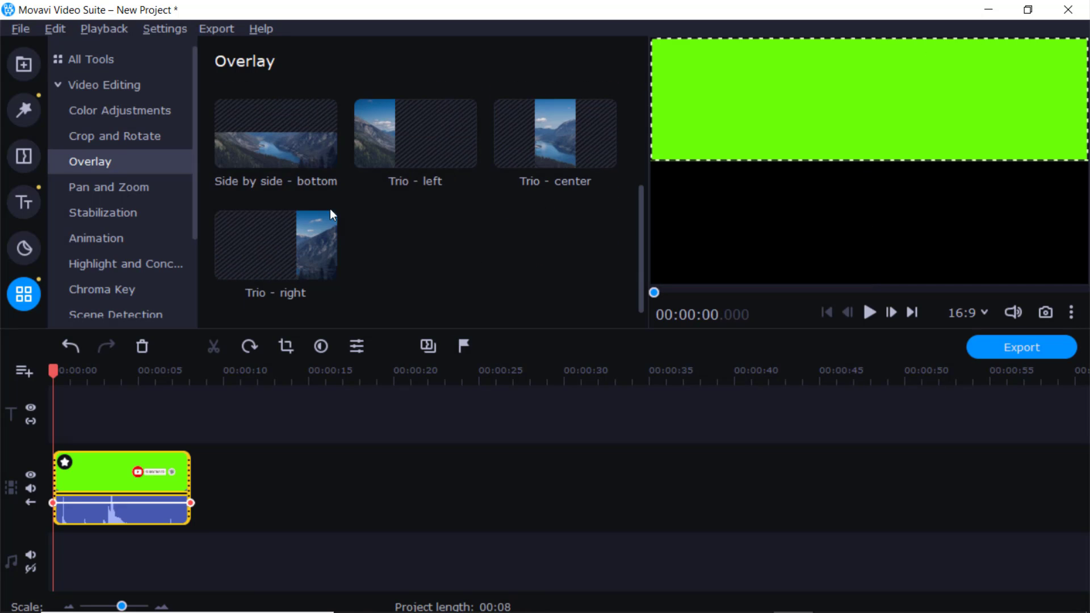
pyautogui.click(290, 147)
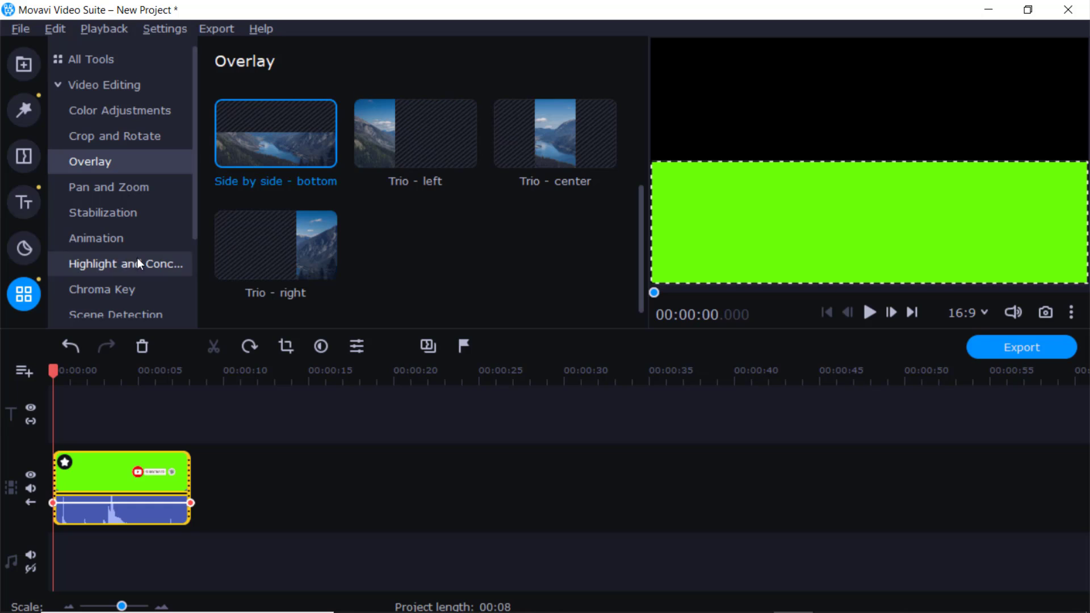
# - Check the Pan and Zoom presets, and remove the Side by side - bottom effect from the clip
pyautogui.click(101, 188)
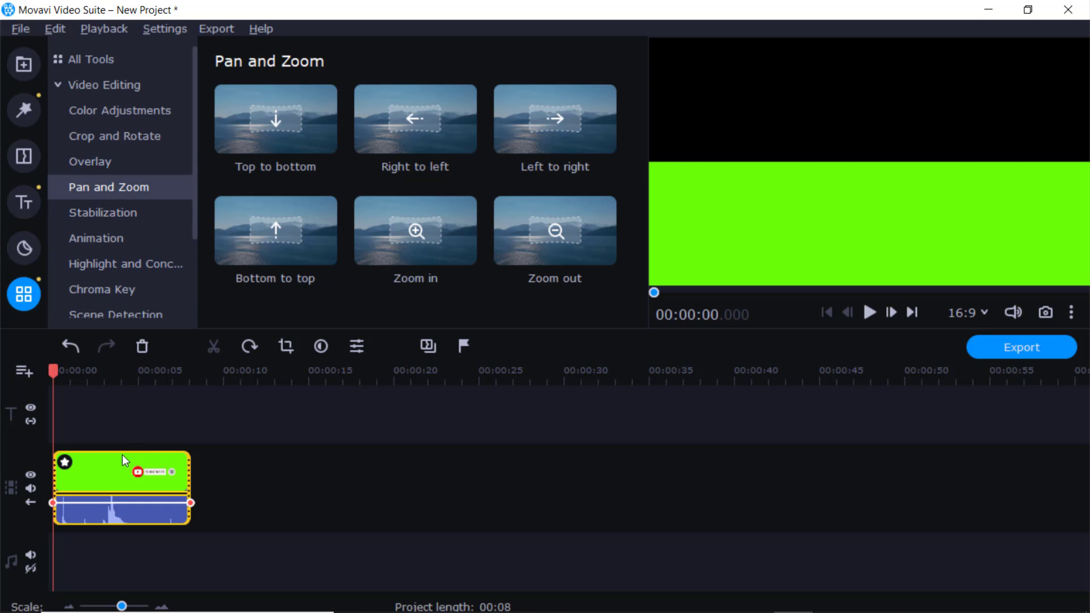
pyautogui.click(65, 464)
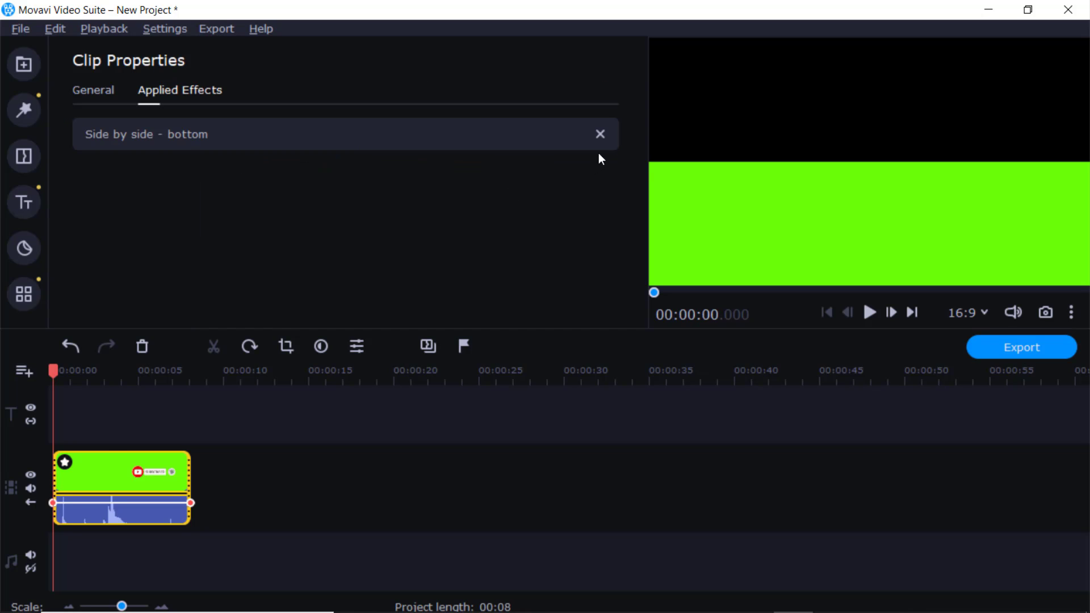
pyautogui.click(601, 135)
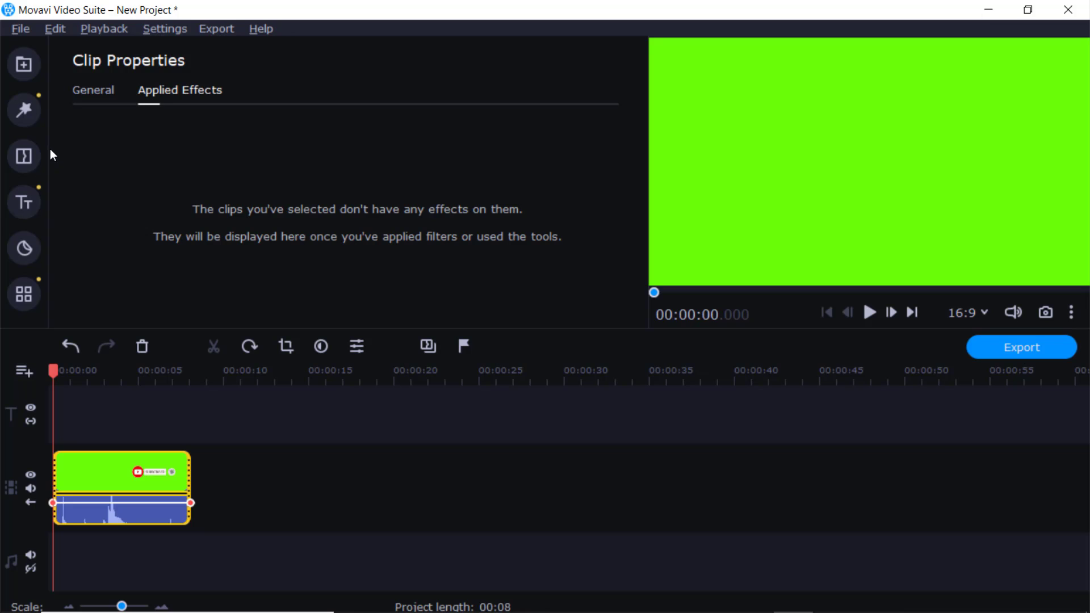
# - Examine the Stabilization tool and the easy Animation presets, and preview a later frame of the clip before returning to its start
pyautogui.click(24, 294)
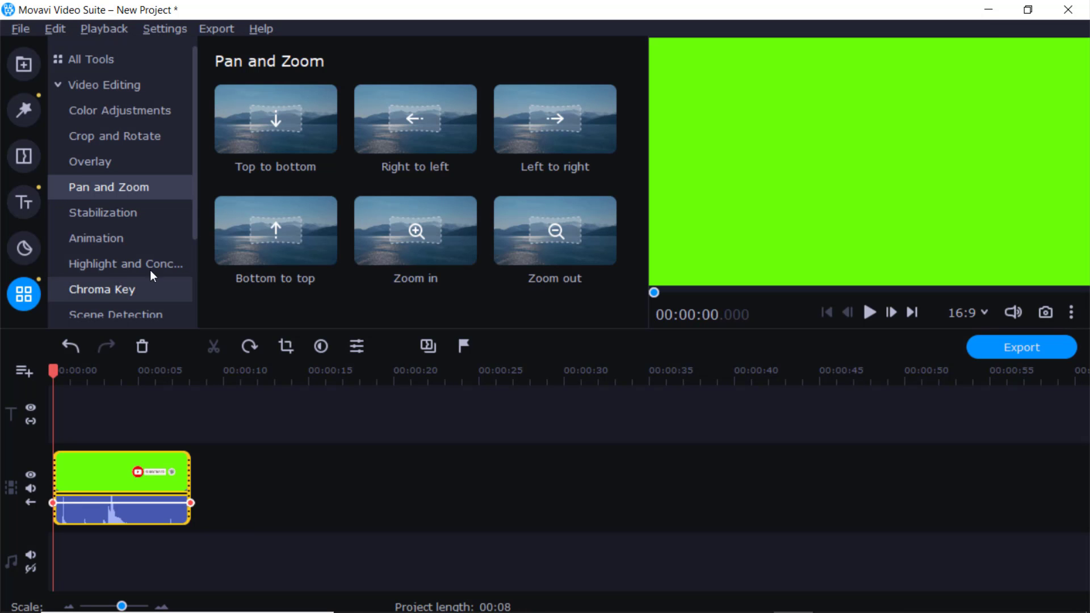
pyautogui.click(107, 214)
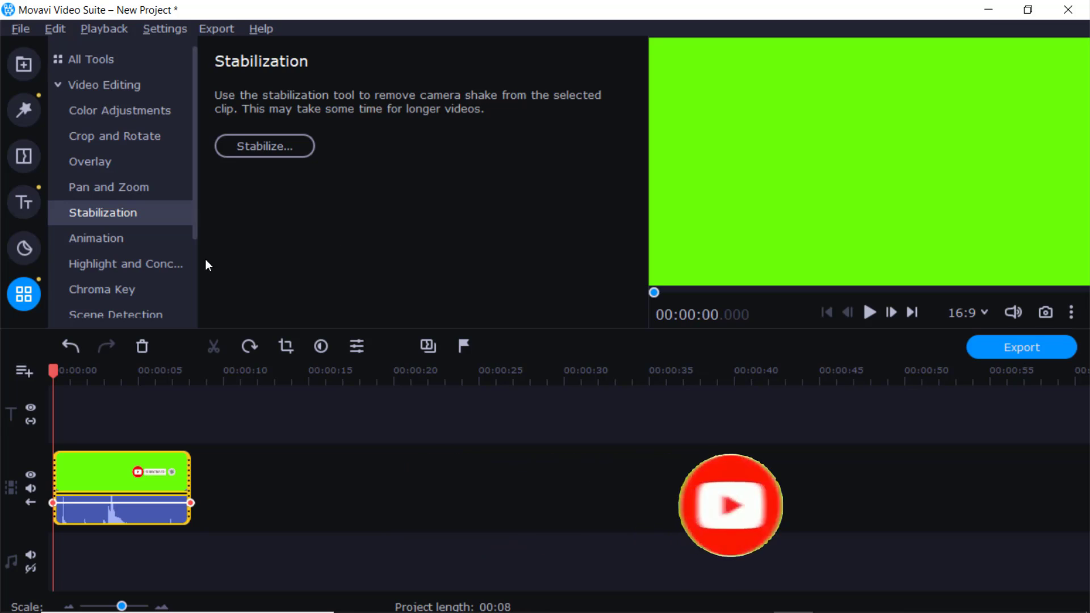
pyautogui.click(111, 236)
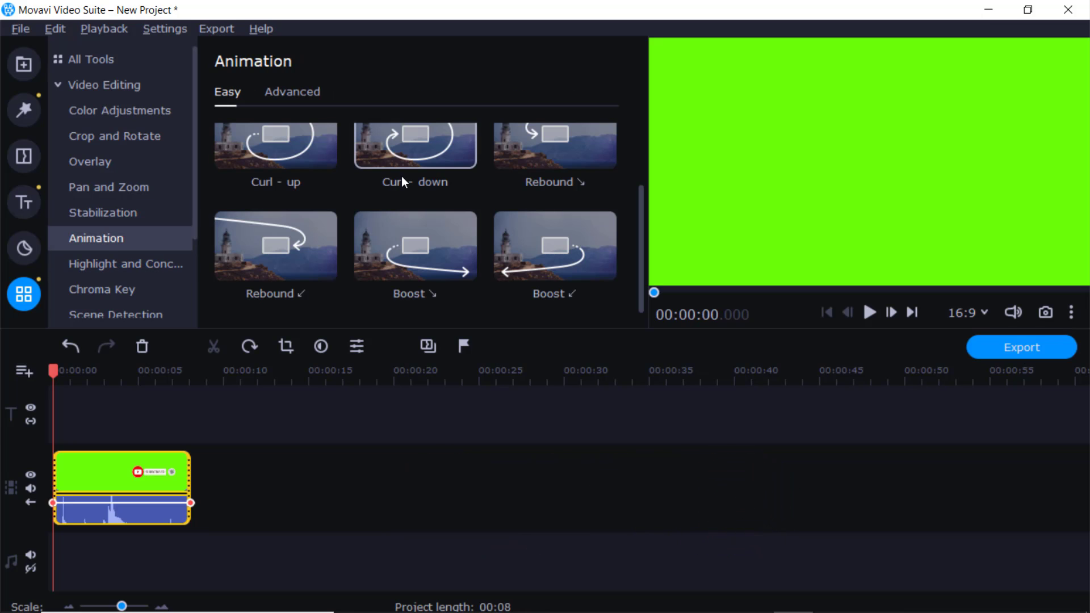
pyautogui.scroll(-10, 402, 176)
pyautogui.scroll(5, 402, 176)
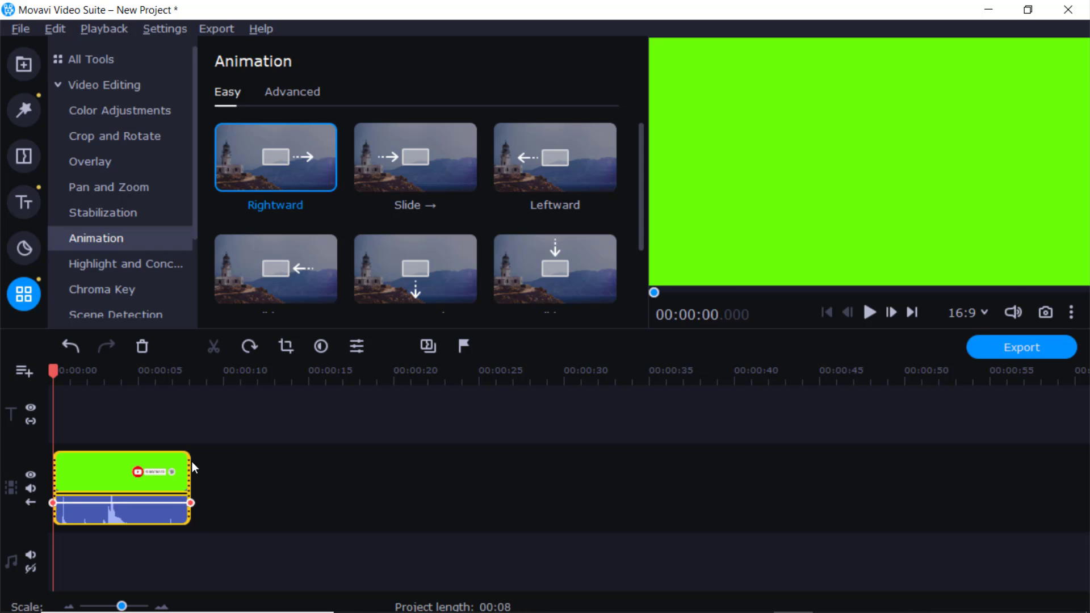
pyautogui.click(167, 463)
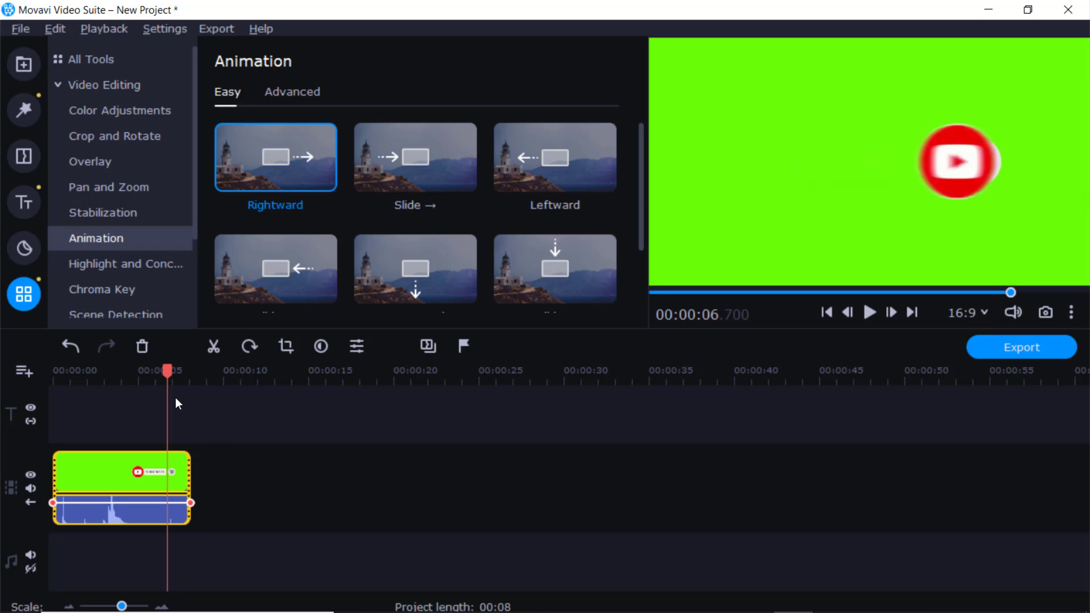
pyautogui.moveTo(167, 371); pyautogui.dragTo(53, 371)
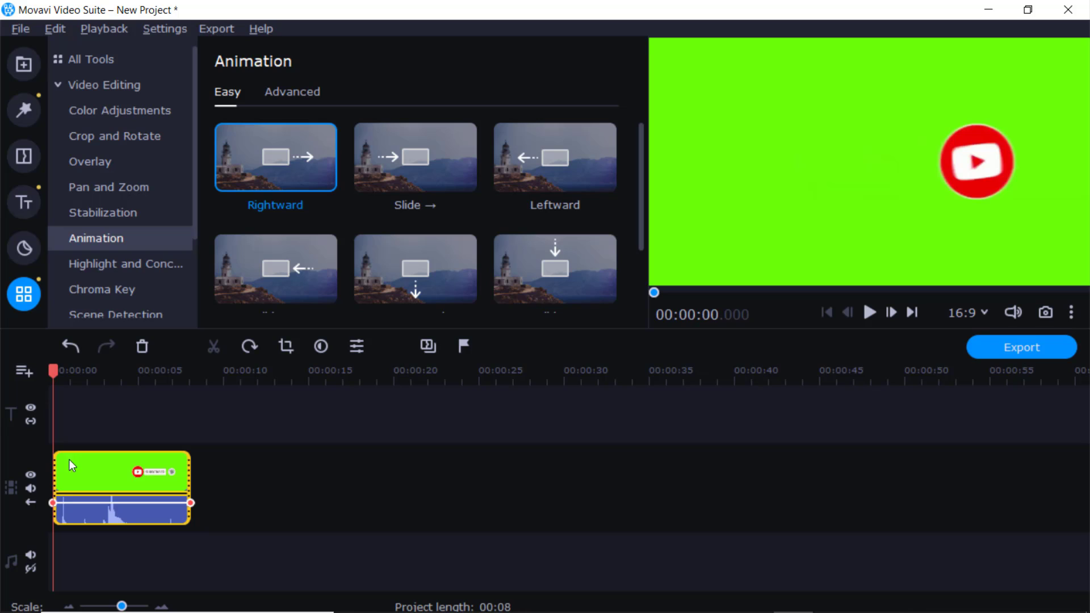
# - Examine the Highlight and Conceal, Chroma Key, Logo and Slow Motion tool options for the clip
pyautogui.click(91, 263)
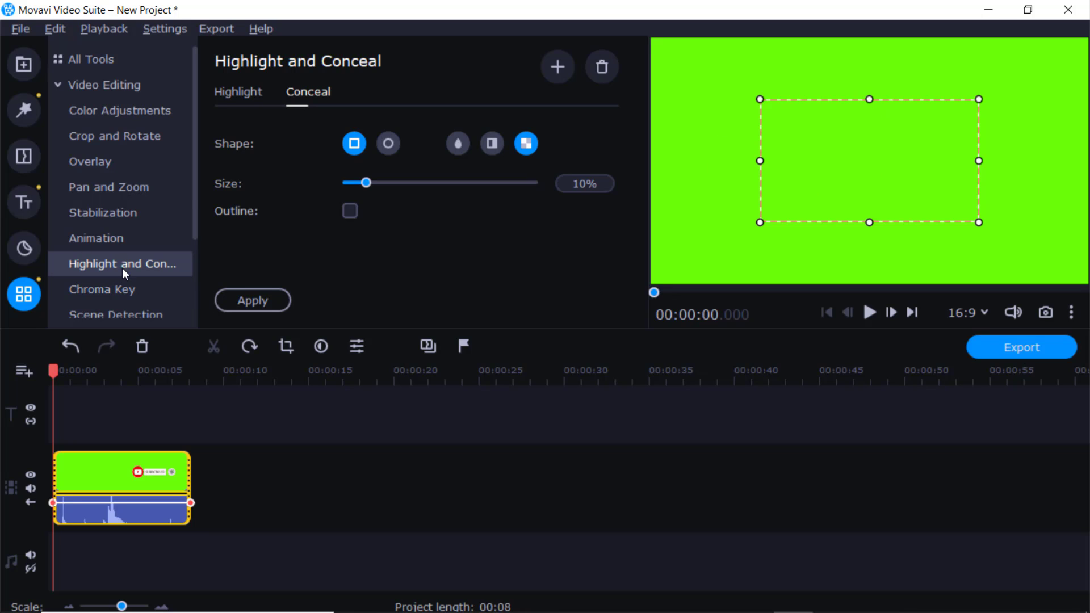
pyautogui.scroll(-2, 121, 268)
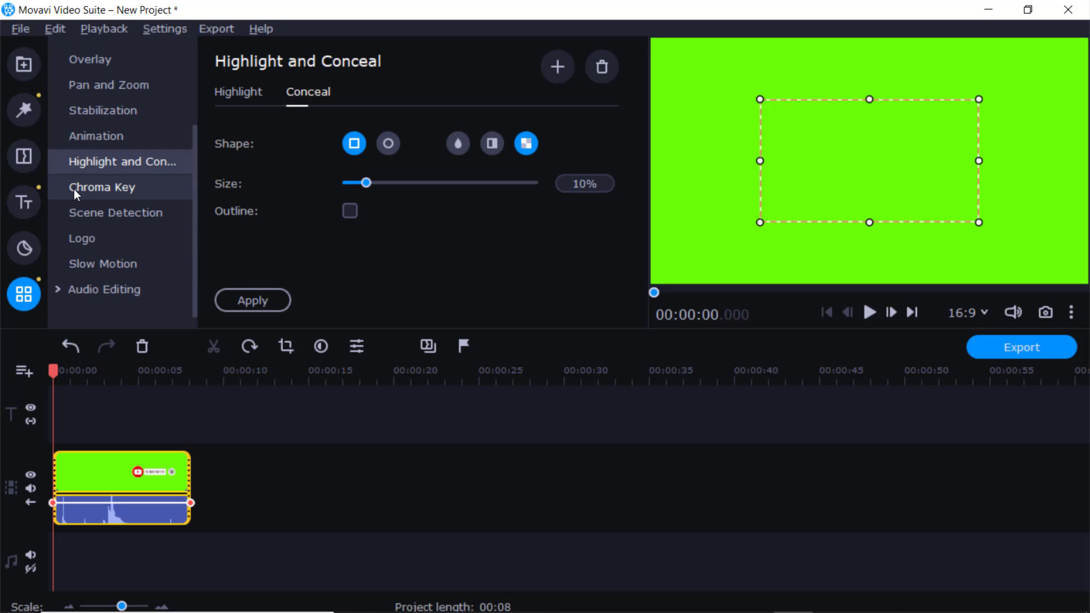
pyautogui.click(129, 185)
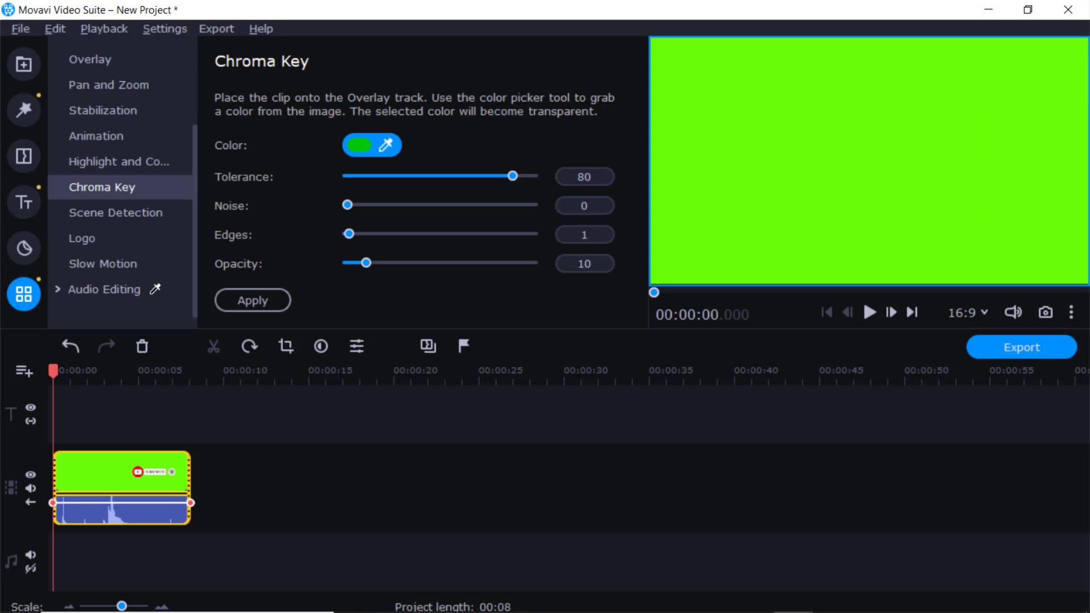
pyautogui.click(93, 240)
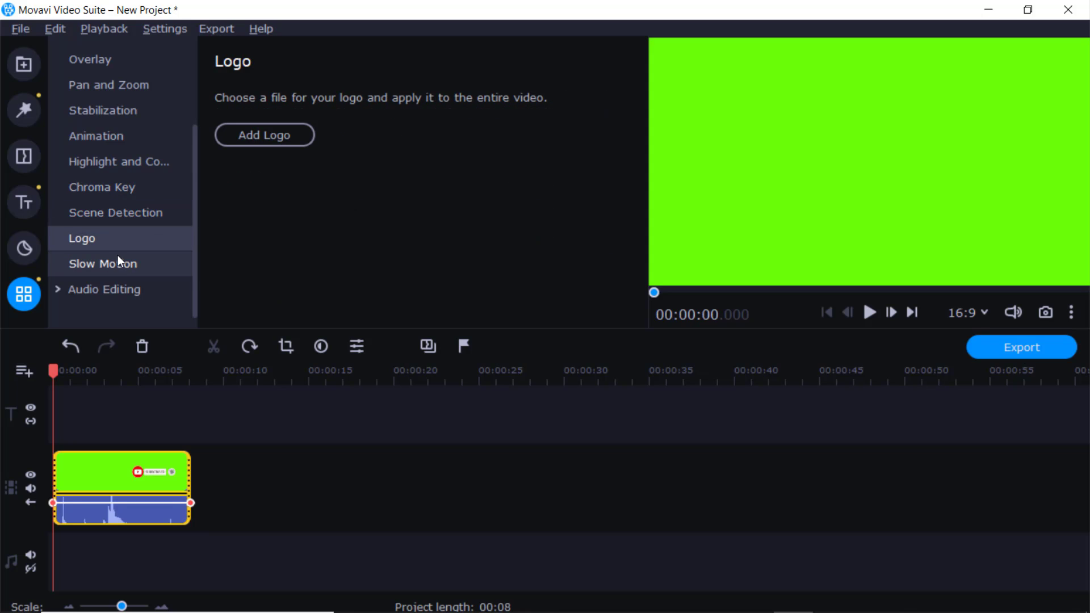
pyautogui.click(104, 260)
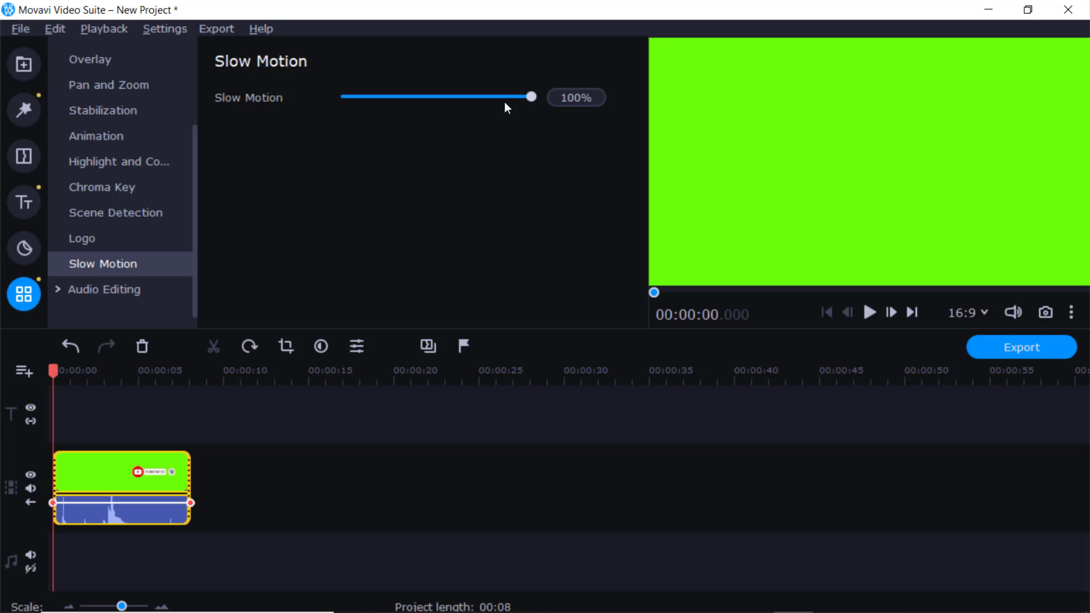
# - Review the list of audio editing tools, and return to the video editing tools
pyautogui.click(58, 289)
pyautogui.scroll(-3, 141, 268)
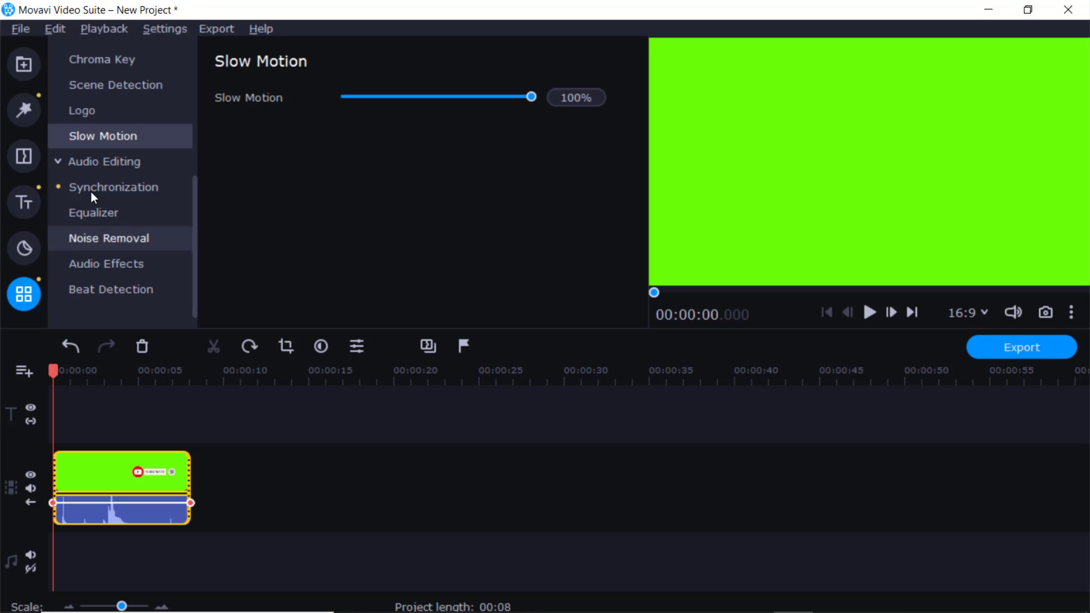
pyautogui.click(57, 161)
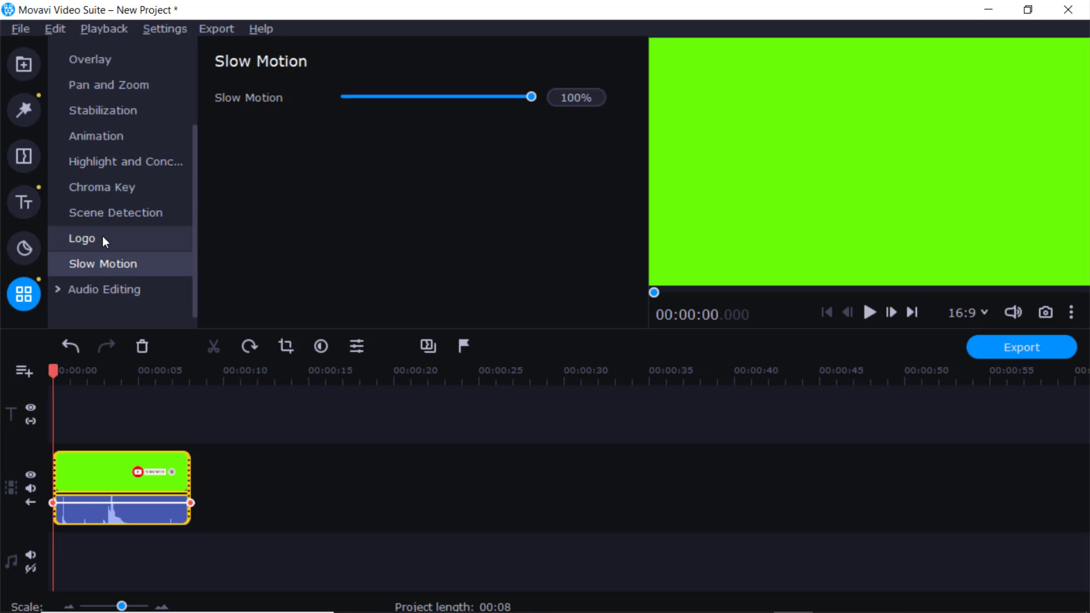
pyautogui.scroll(2, 102, 236)
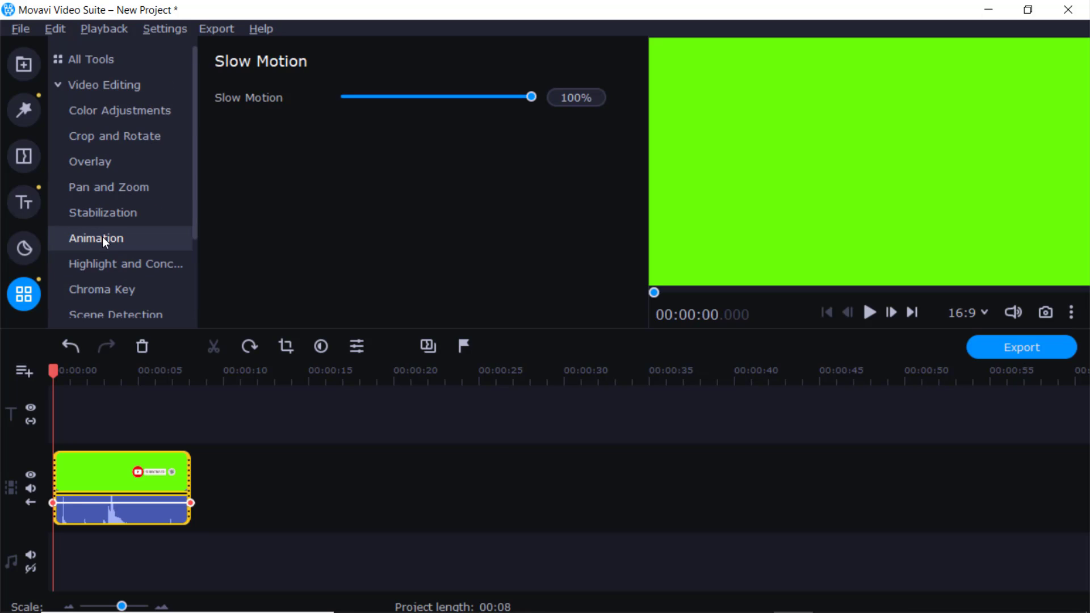
# - Open the Chroma Key tool and pick the clip's green background as the key color on the frame at about 00:00:05.300
pyautogui.click(112, 284)
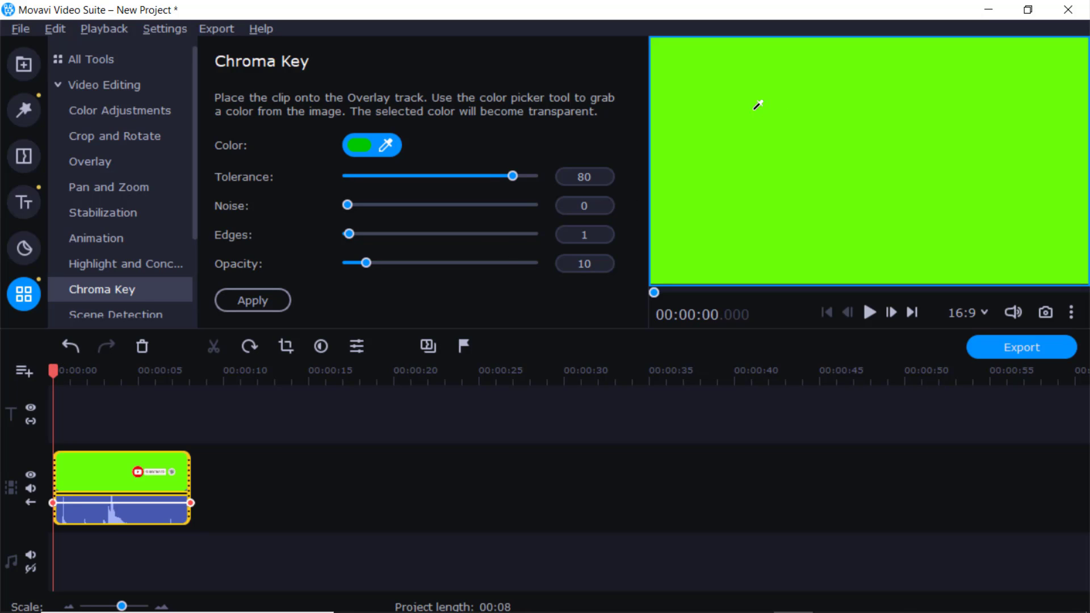
pyautogui.click(778, 129)
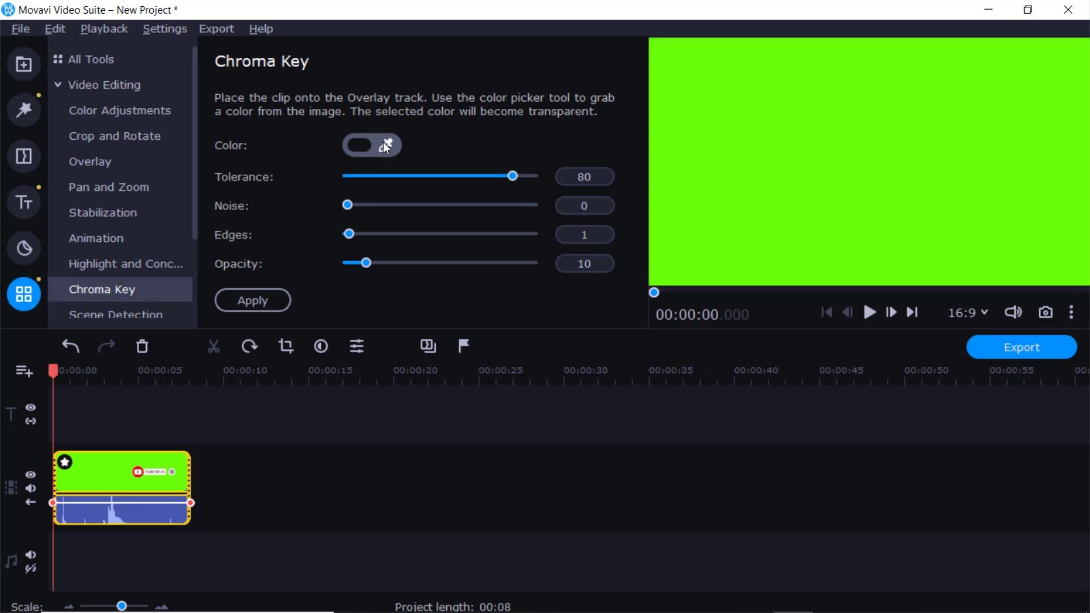
pyautogui.click(386, 145)
pyautogui.click(776, 106)
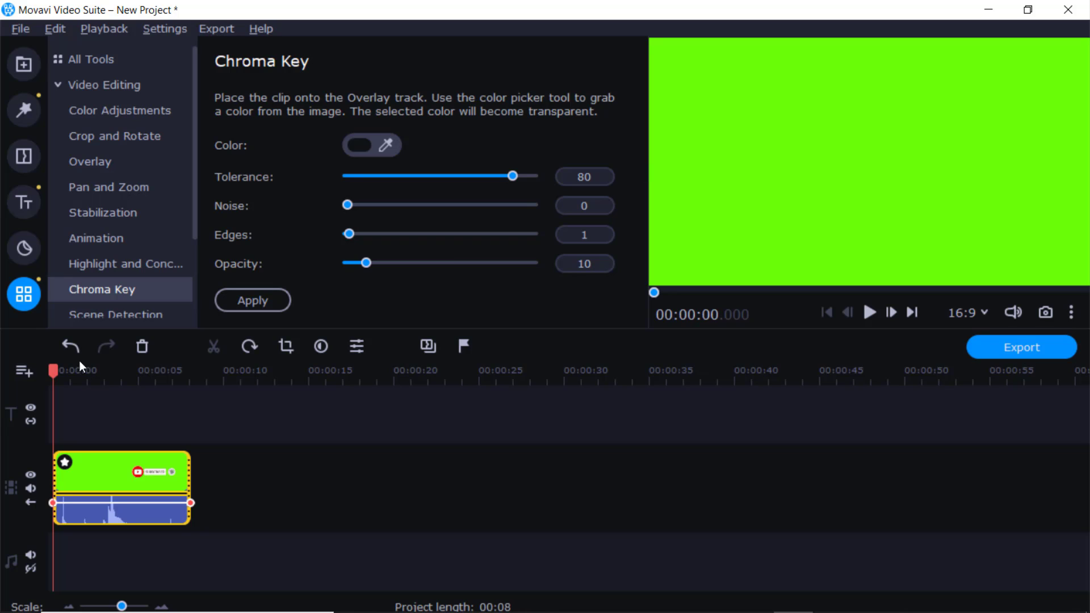
pyautogui.moveTo(54, 370); pyautogui.dragTo(144, 371)
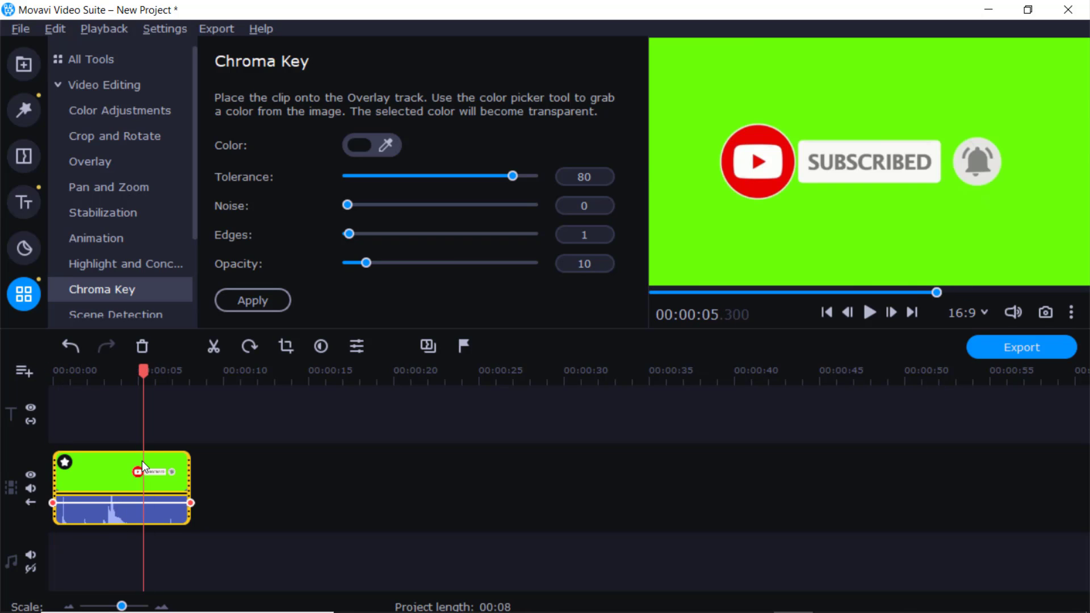
pyautogui.click(392, 144)
pyautogui.click(871, 108)
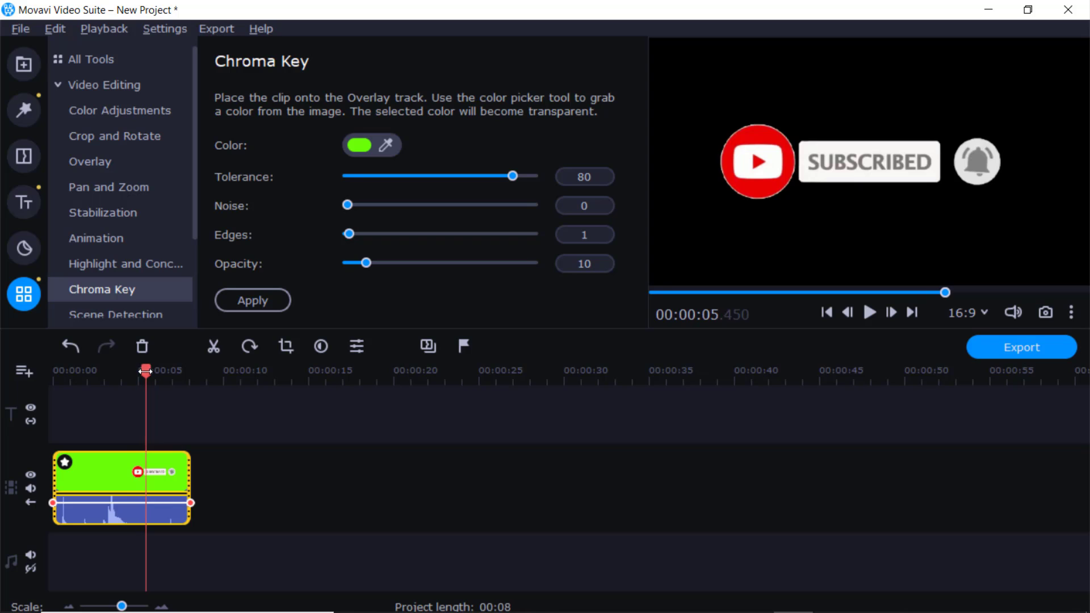
# - Set the chroma key to Tolerance 82, Noise 35, Edges 11 and Opacity 99, checking a later frame, and apply it
pyautogui.moveTo(142, 378); pyautogui.dragTo(167, 387)
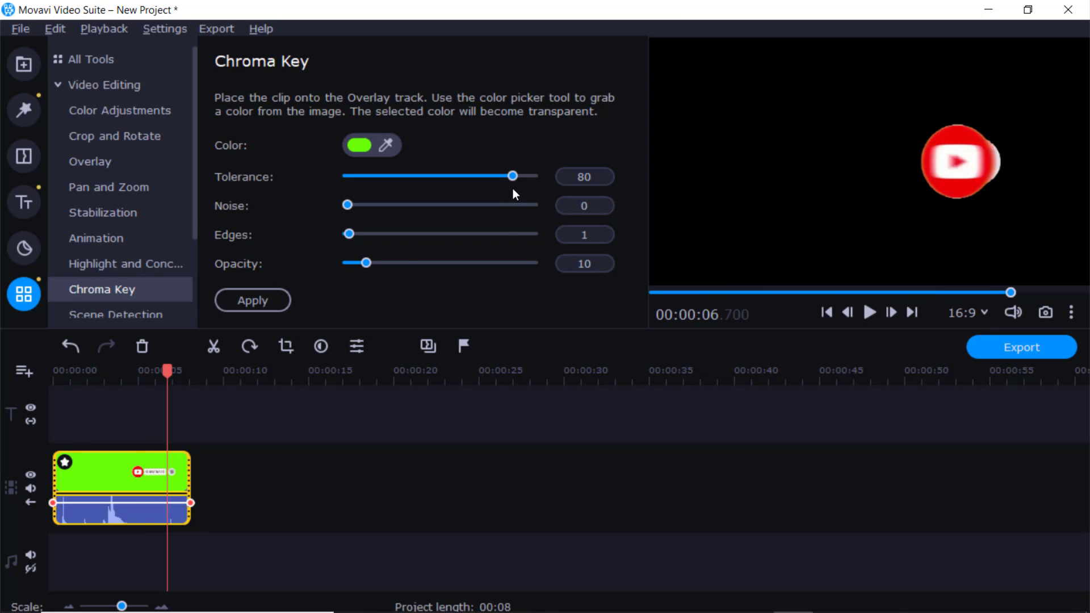
pyautogui.moveTo(511, 177); pyautogui.dragTo(516, 174)
pyautogui.moveTo(352, 205); pyautogui.dragTo(538, 262)
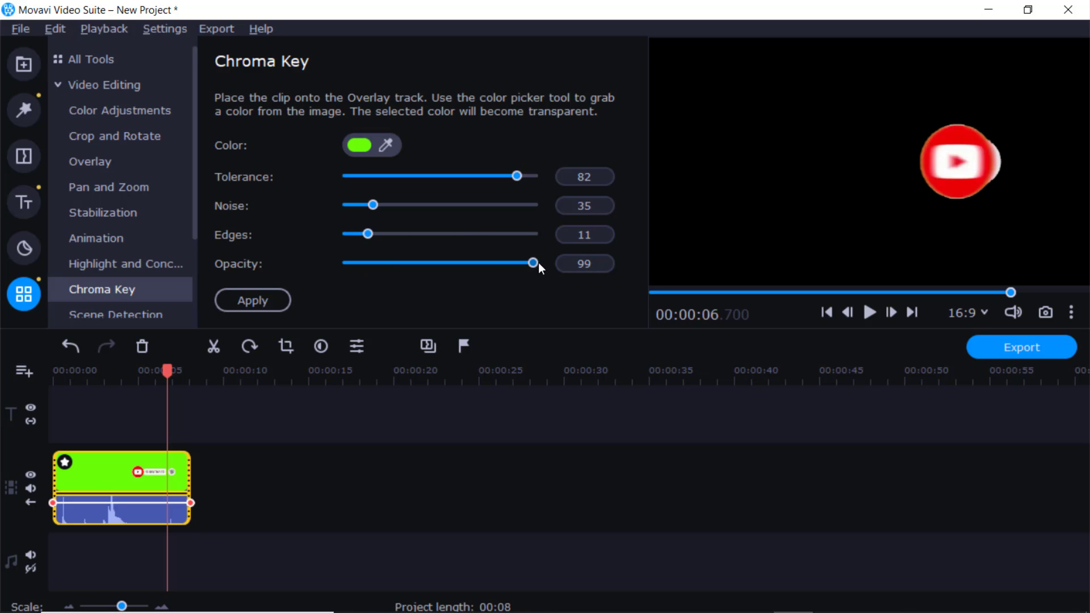
pyautogui.click(245, 298)
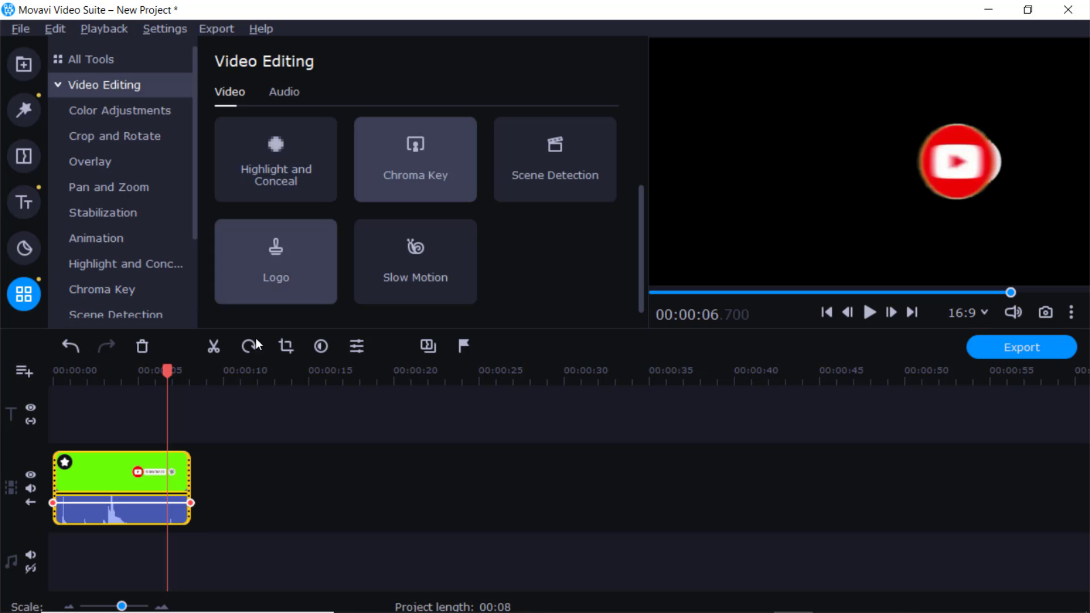
# - Play the keyed clip from its start and pause it at about 00:00:02
pyautogui.moveTo(173, 377); pyautogui.dragTo(53, 376)
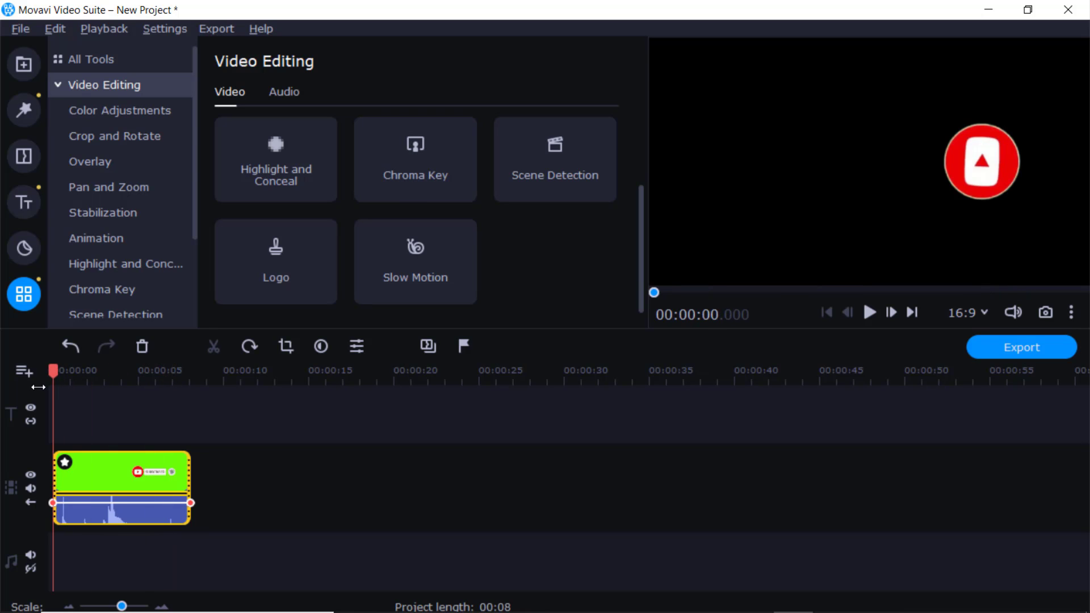
pyautogui.press('space')
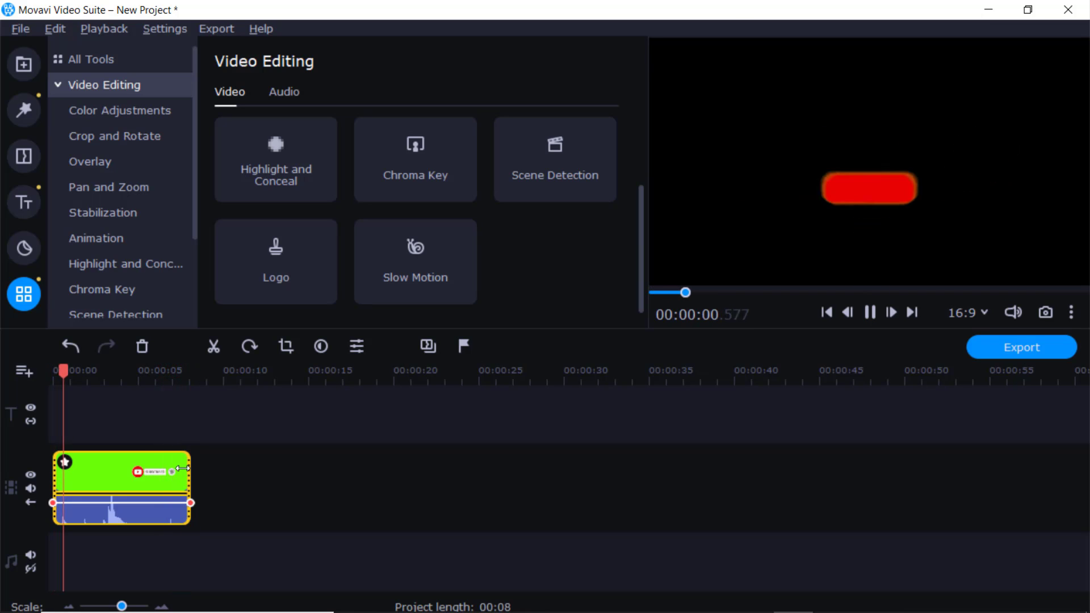
pyautogui.press('space')
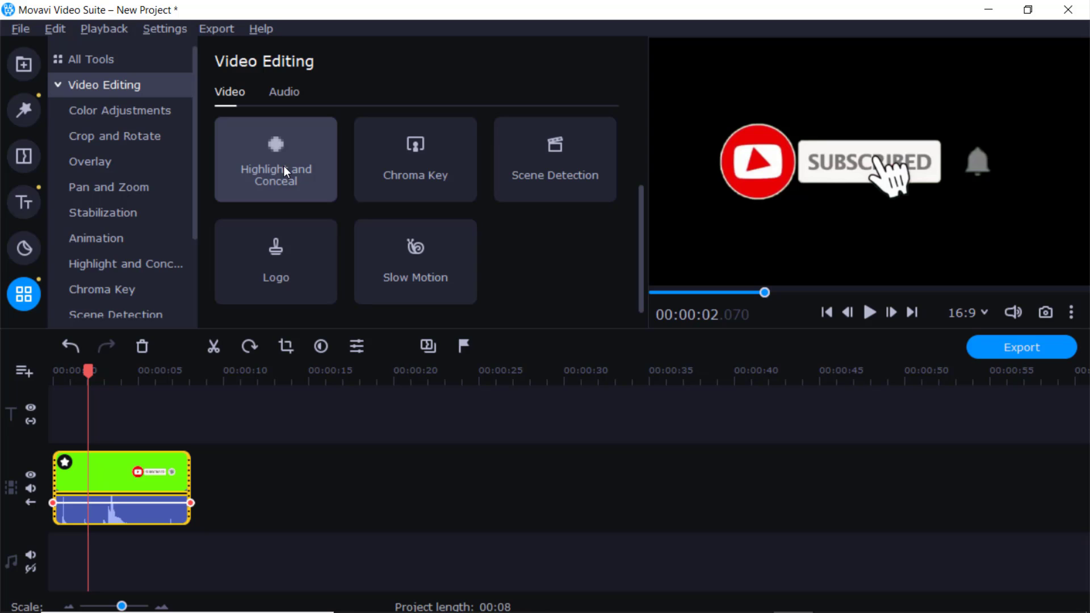
# - Look over the video editing tools and view the easy Color Adjustments presets
pyautogui.scroll(-2, 142, 215)
pyautogui.scroll(2, 146, 220)
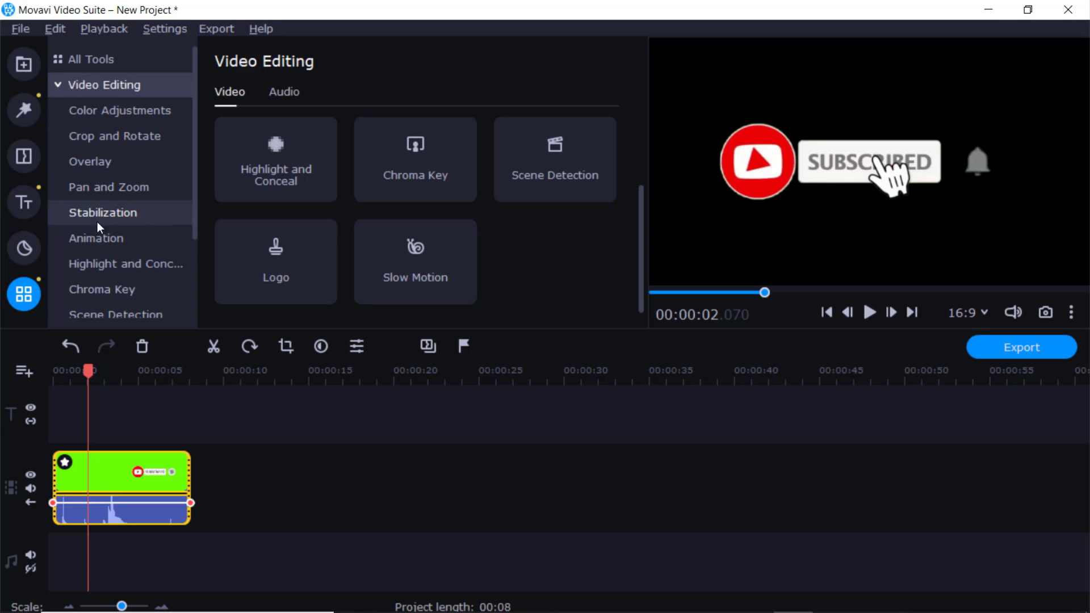
pyautogui.click(129, 109)
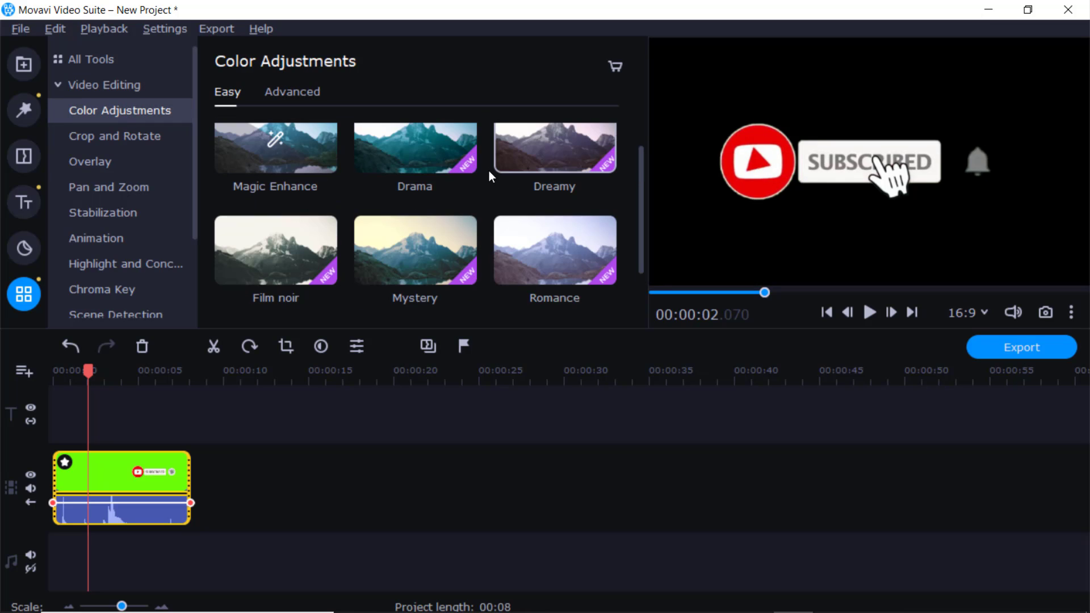
# - Start adding media files to the Media Bin and look through the Downloads folder for a video
pyautogui.click(23, 64)
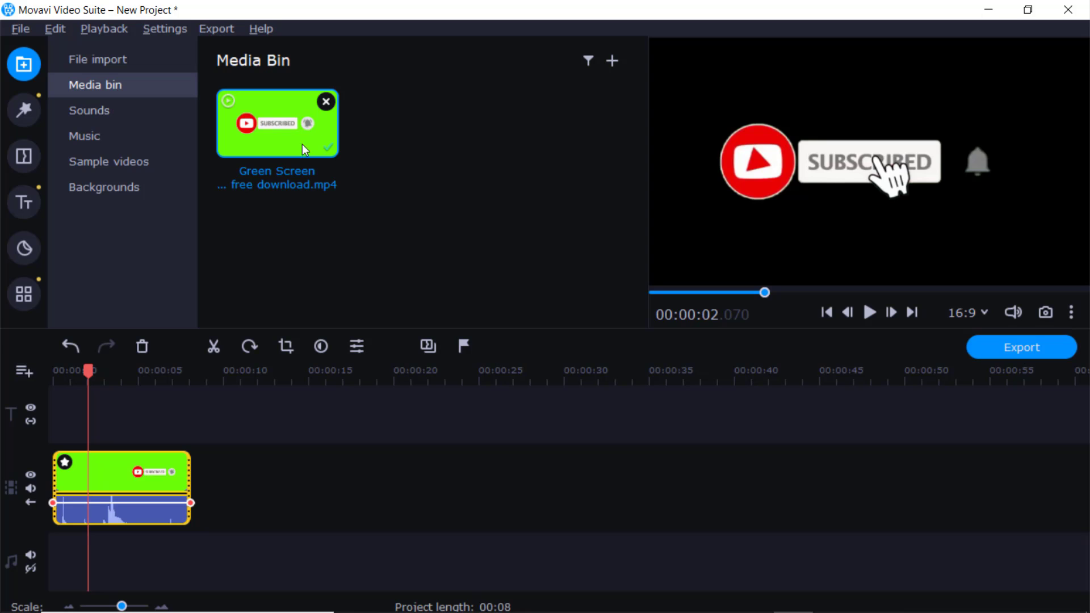
pyautogui.click(614, 59)
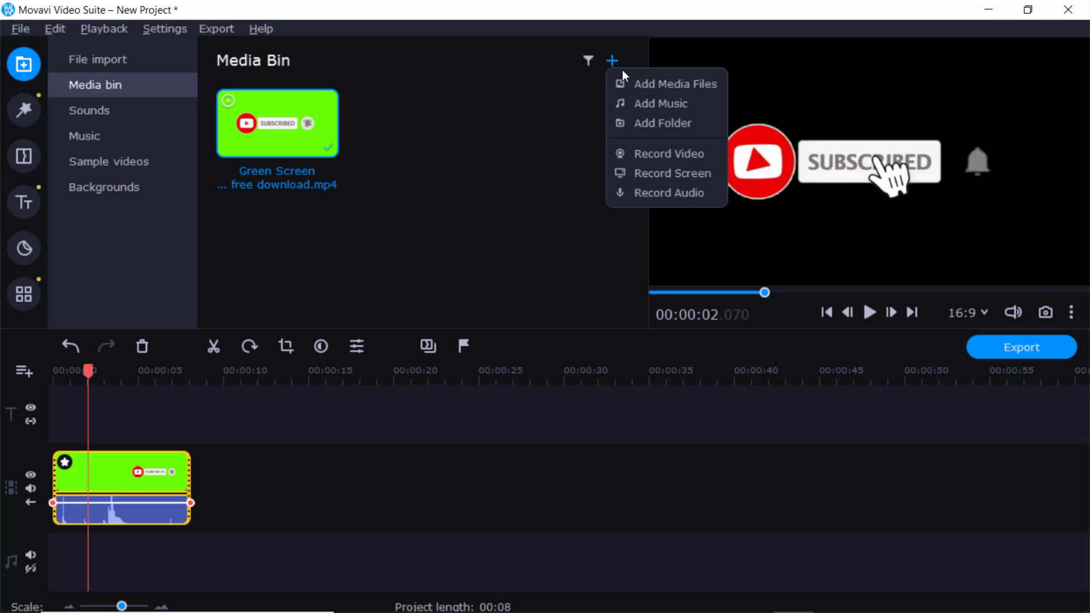
pyautogui.click(666, 84)
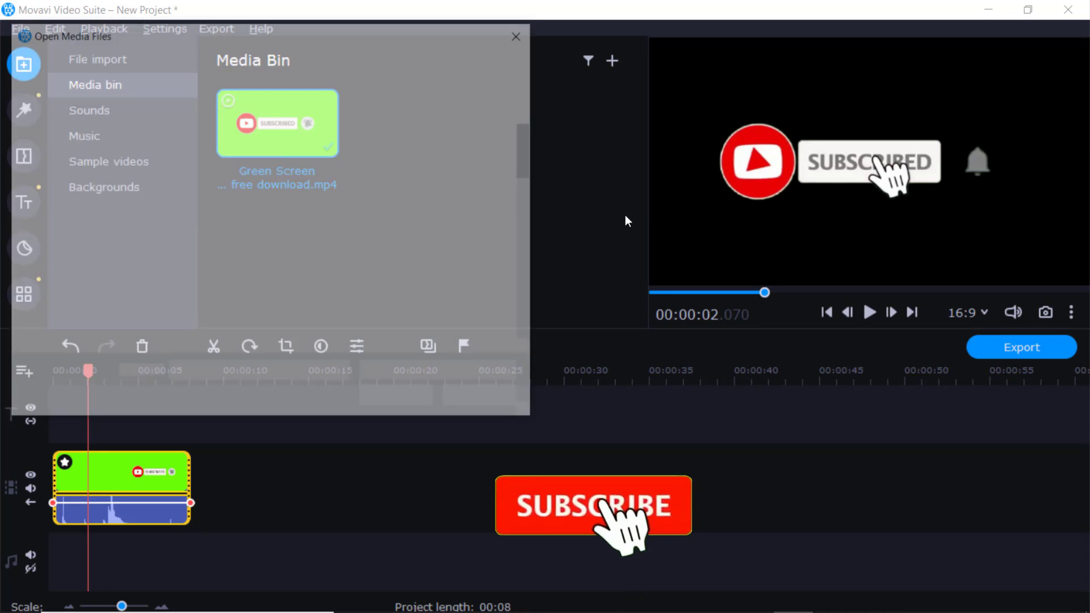
pyautogui.scroll(-2, 196, 210)
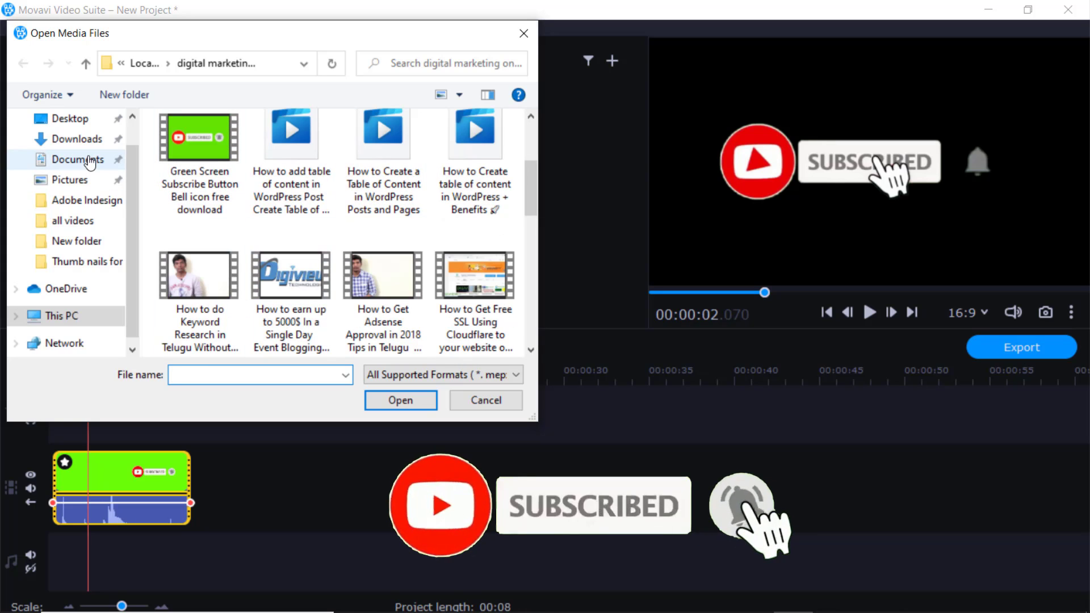
pyautogui.click(72, 139)
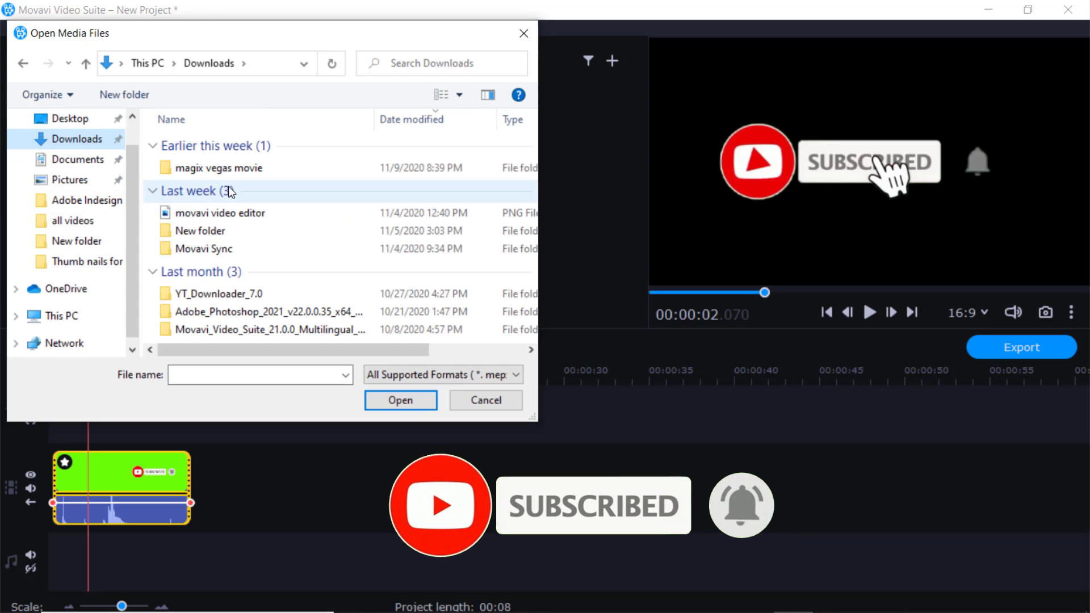
pyautogui.hscroll(1, 232, 192)
pyautogui.hscroll(-1, 226, 194)
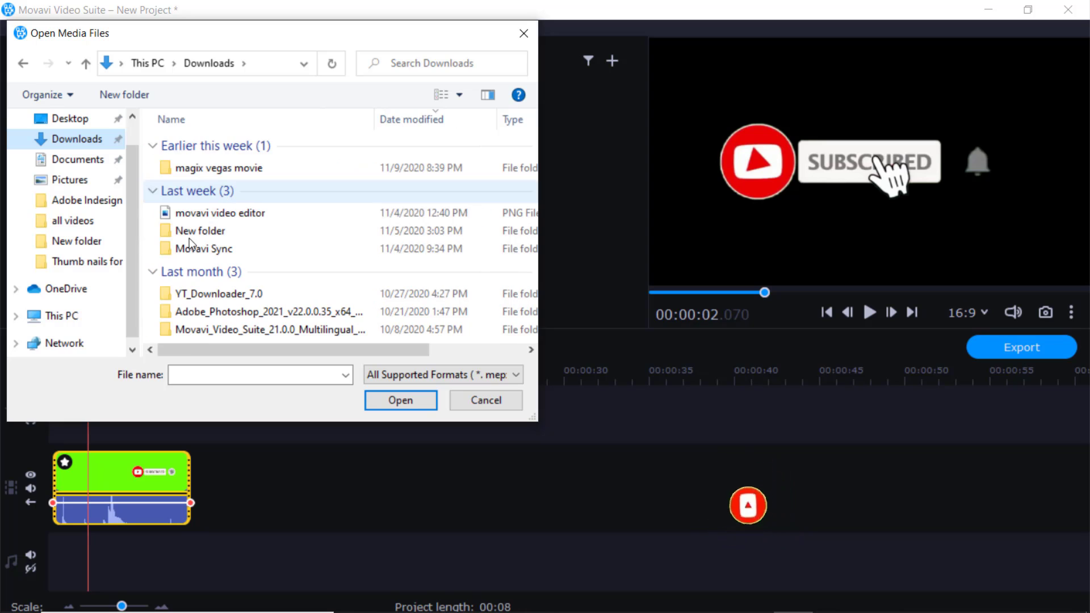
# - Import the Athadu Title Video Song file from the "download youtube videos" folder on New Volume (H:)
pyautogui.click(67, 316)
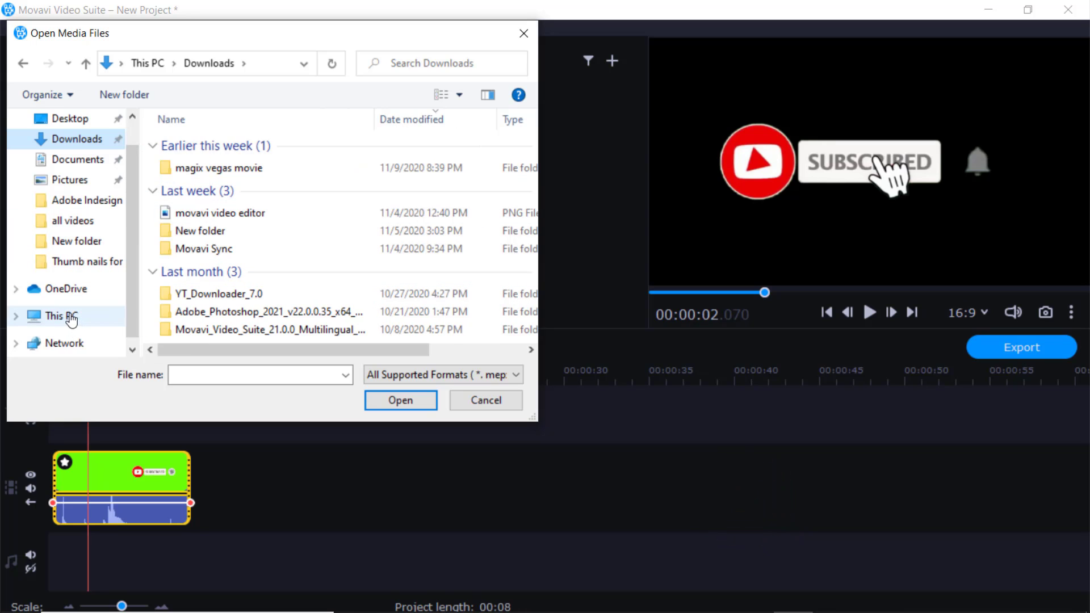
pyautogui.scroll(-5, 353, 219)
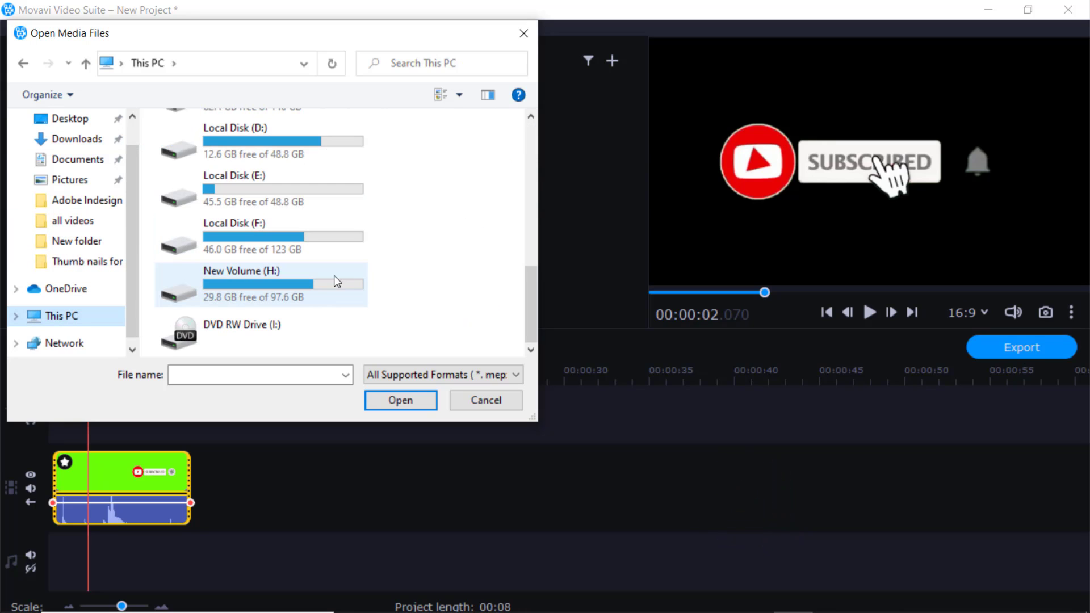
pyautogui.doubleClick(331, 279)
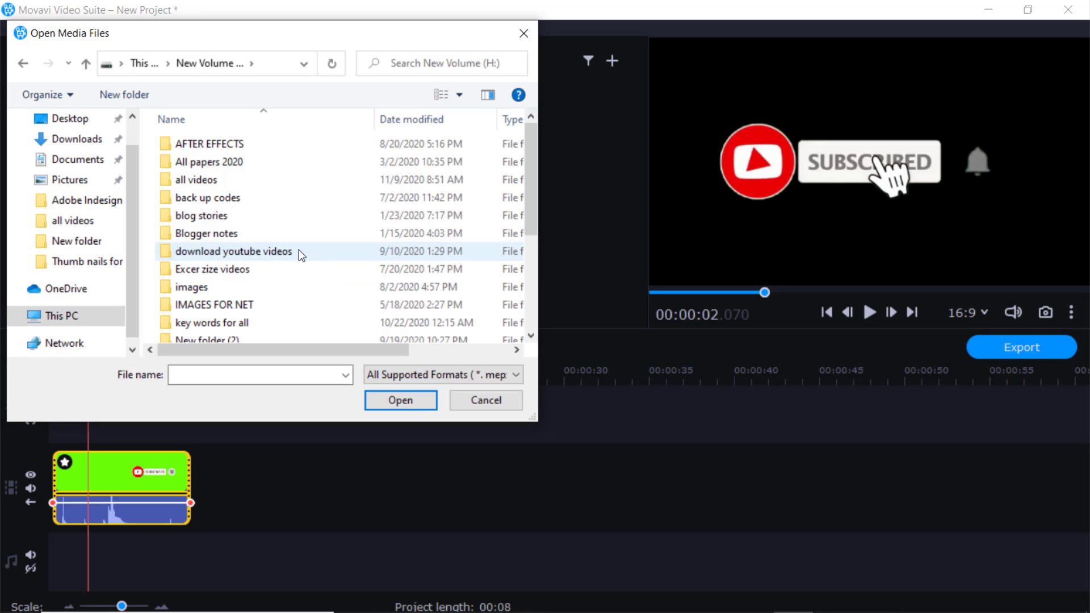
pyautogui.click(286, 250)
pyautogui.doubleClick(286, 250)
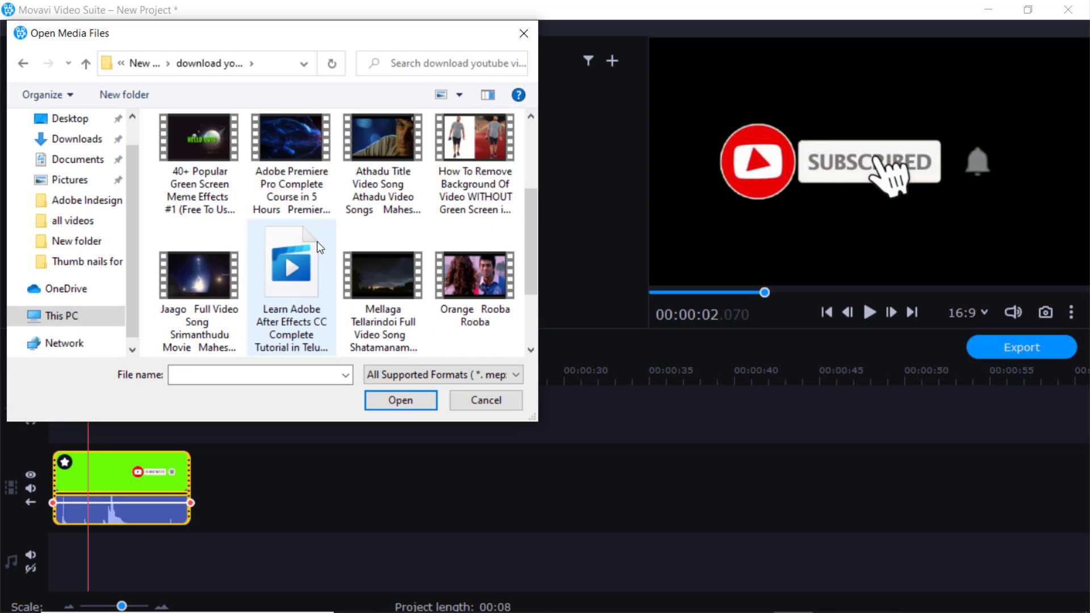
pyautogui.scroll(2, 431, 273)
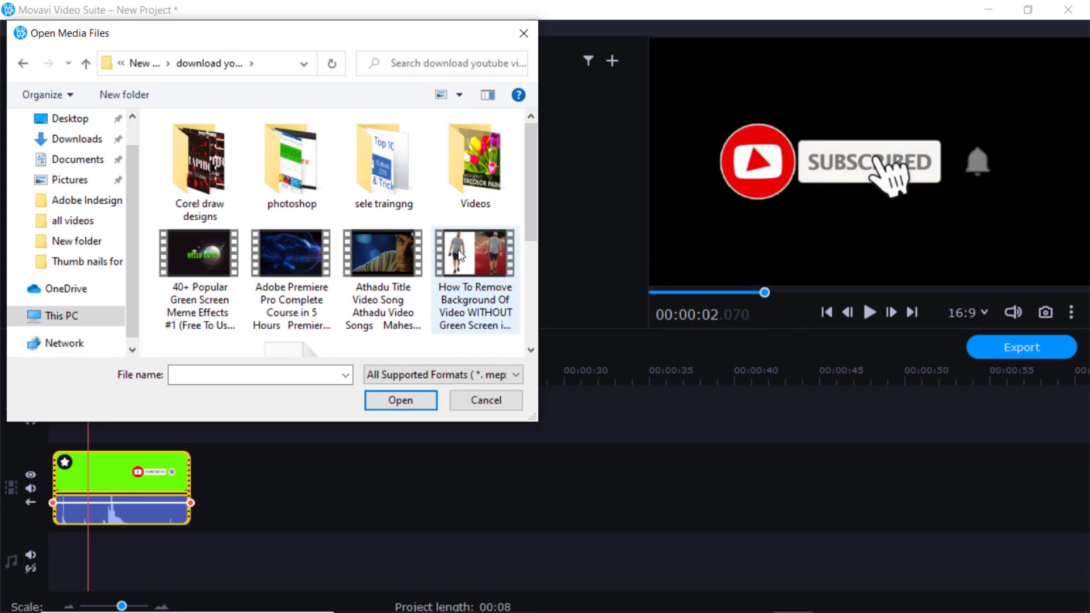
pyautogui.click(373, 258)
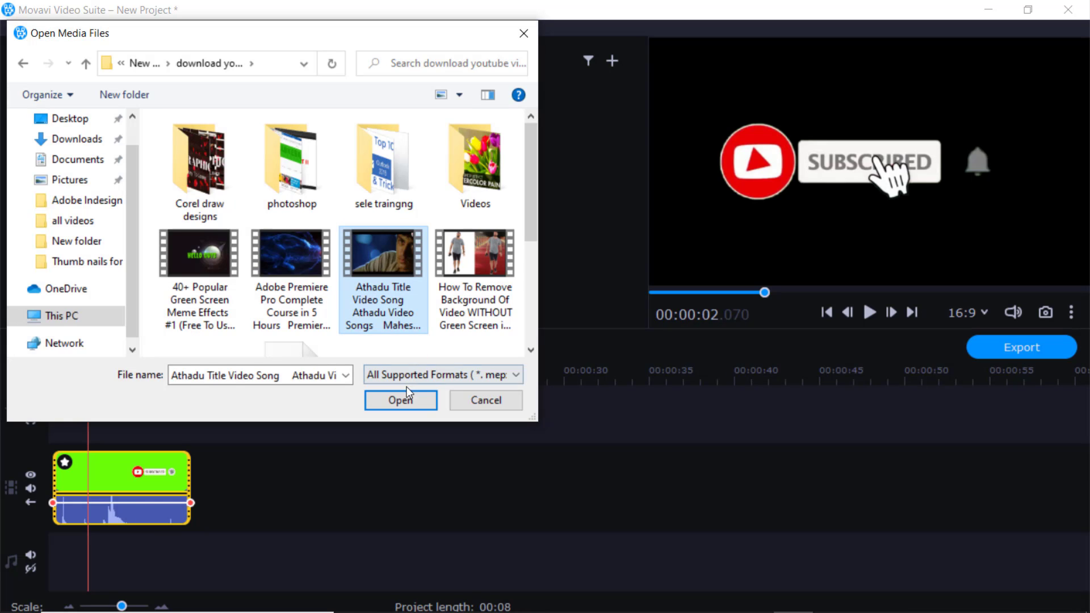
pyautogui.click(400, 401)
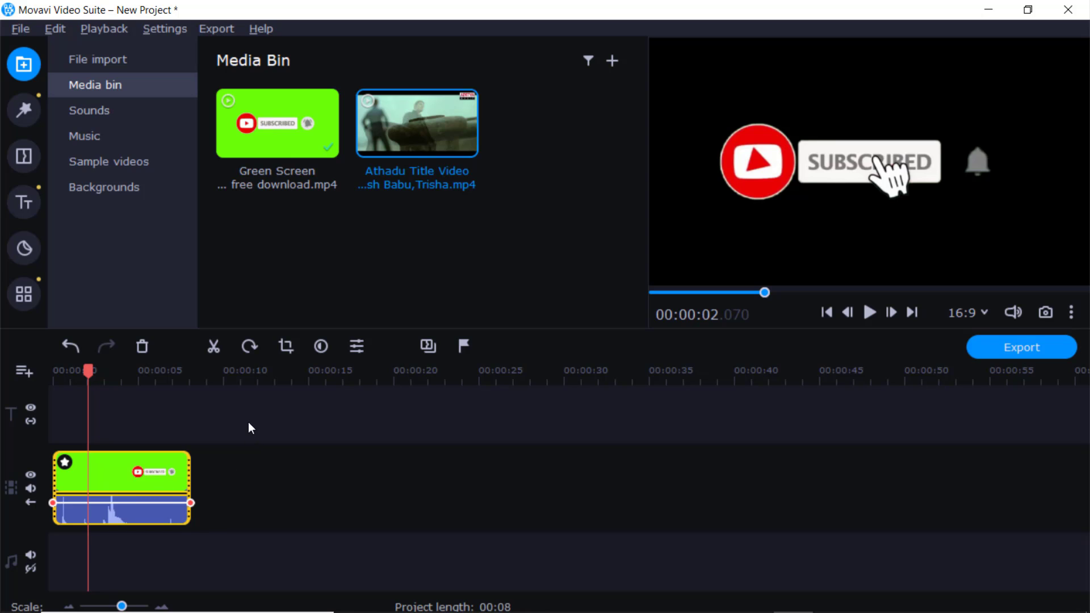
# - Add the Athadu Title Video clip to the overlay track, starting at the end of the green screen clip
pyautogui.moveTo(236, 426); pyautogui.dragTo(105, 528)
pyautogui.moveTo(86, 368); pyautogui.dragTo(191, 370)
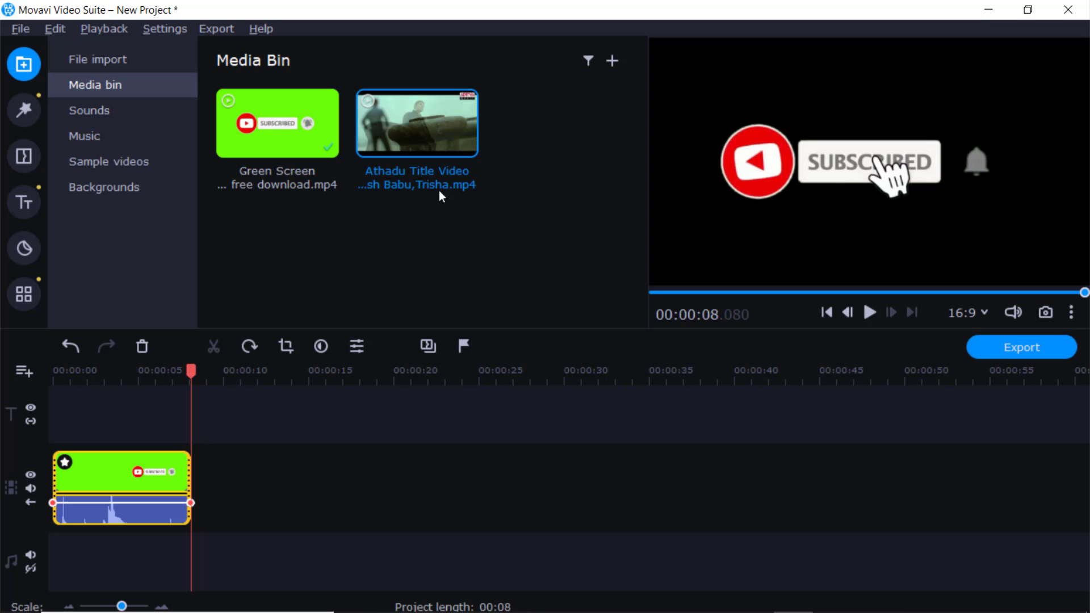
pyautogui.rightClick(403, 111)
pyautogui.click(433, 131)
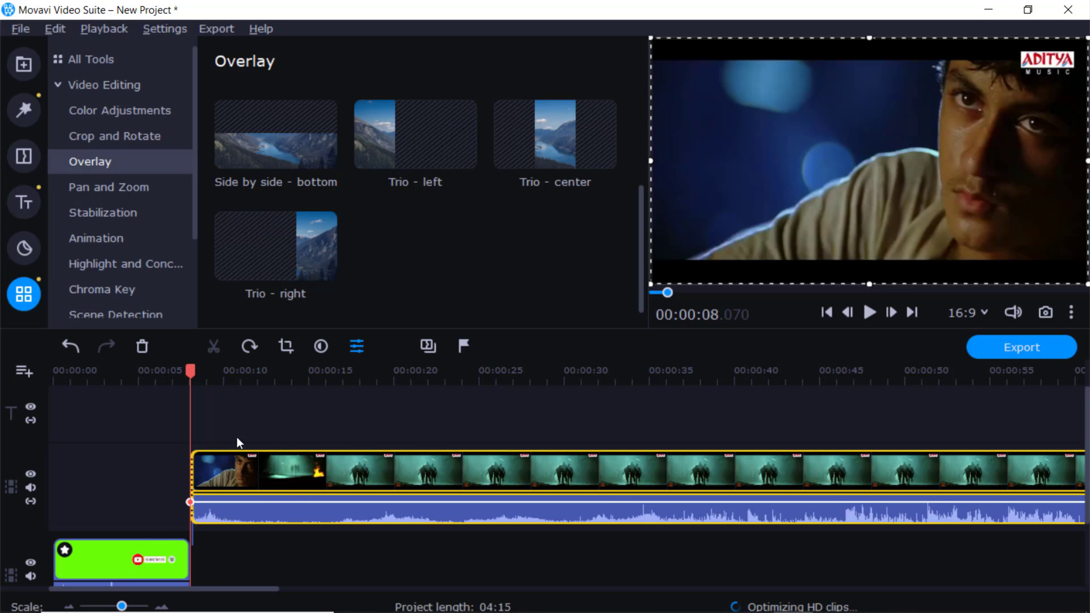
# - Delete the audio part of the Athadu overlay clip, keeping its video on the timeline
pyautogui.moveTo(121, 606); pyautogui.dragTo(110, 607)
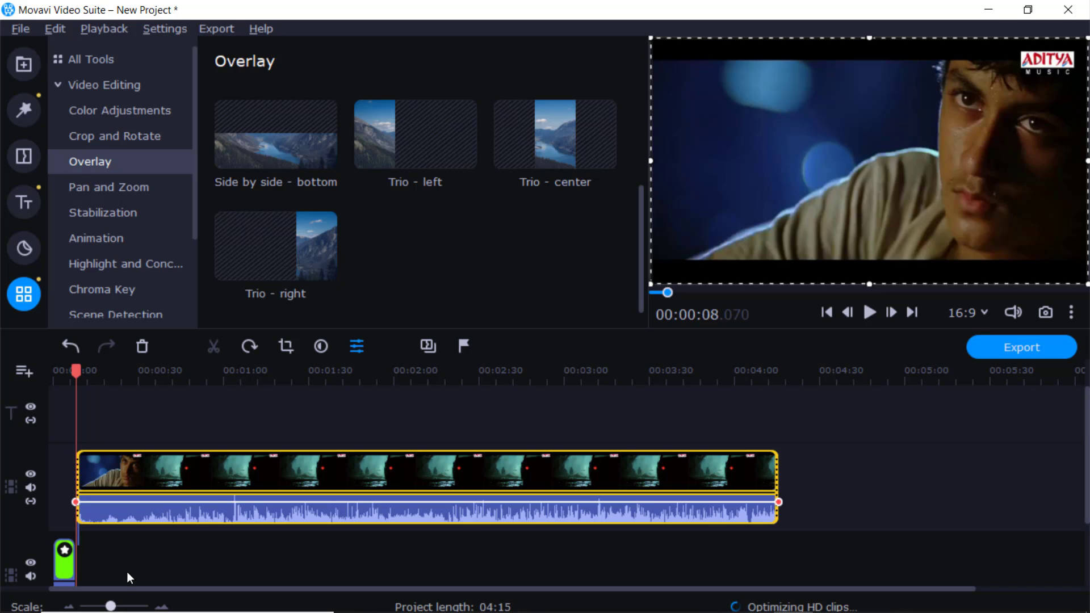
pyautogui.click(223, 513)
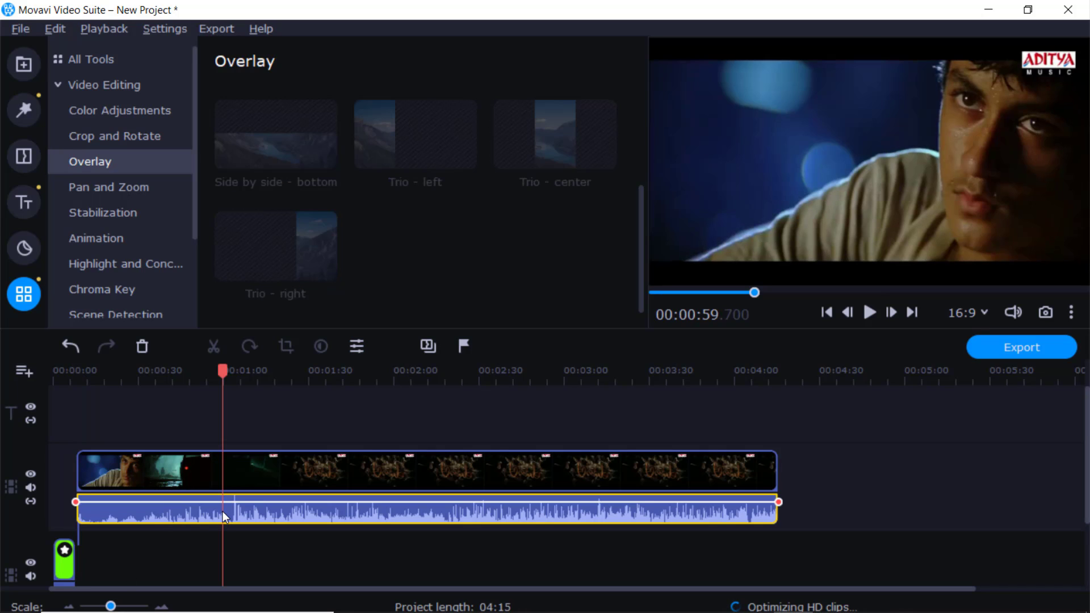
pyautogui.press('Delete')
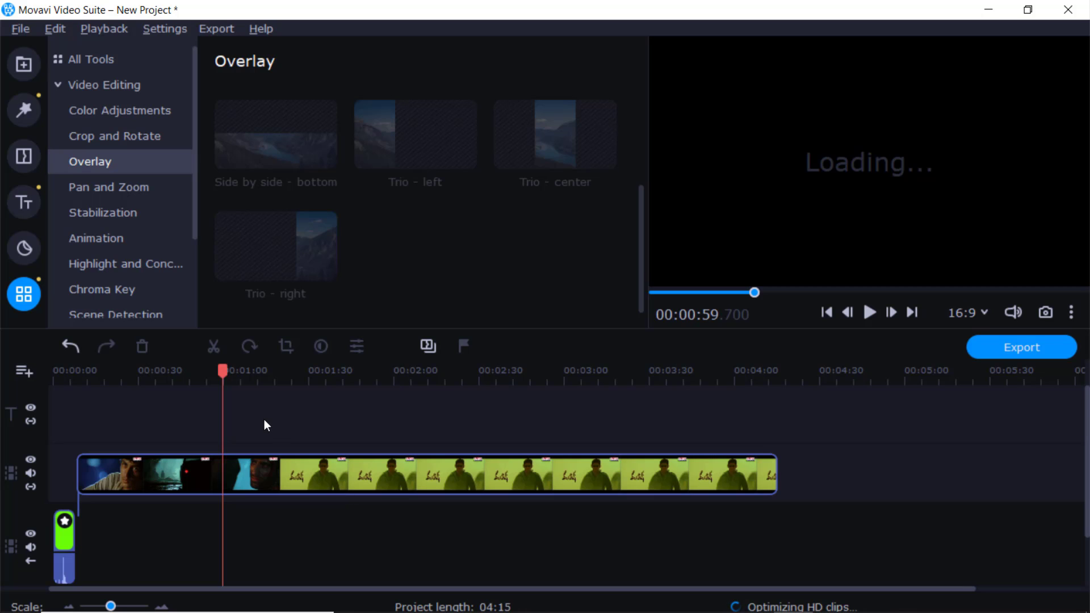
# - Select the Athadu overlay video and preview several of its frames, ending at about 00:02:21.900
pyautogui.click(279, 469)
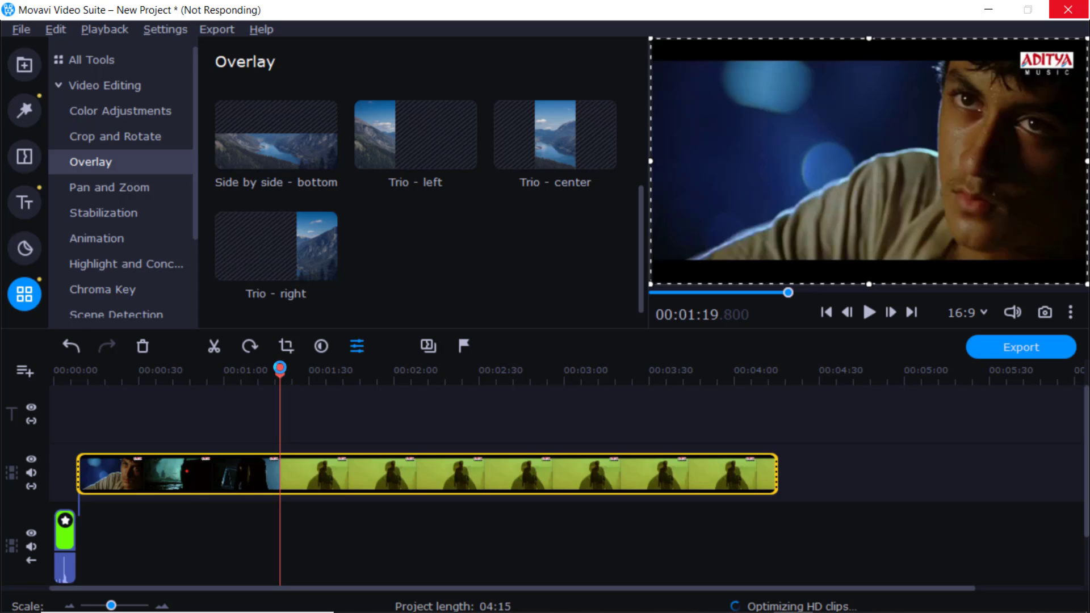
pyautogui.moveTo(280, 368); pyautogui.dragTo(239, 368)
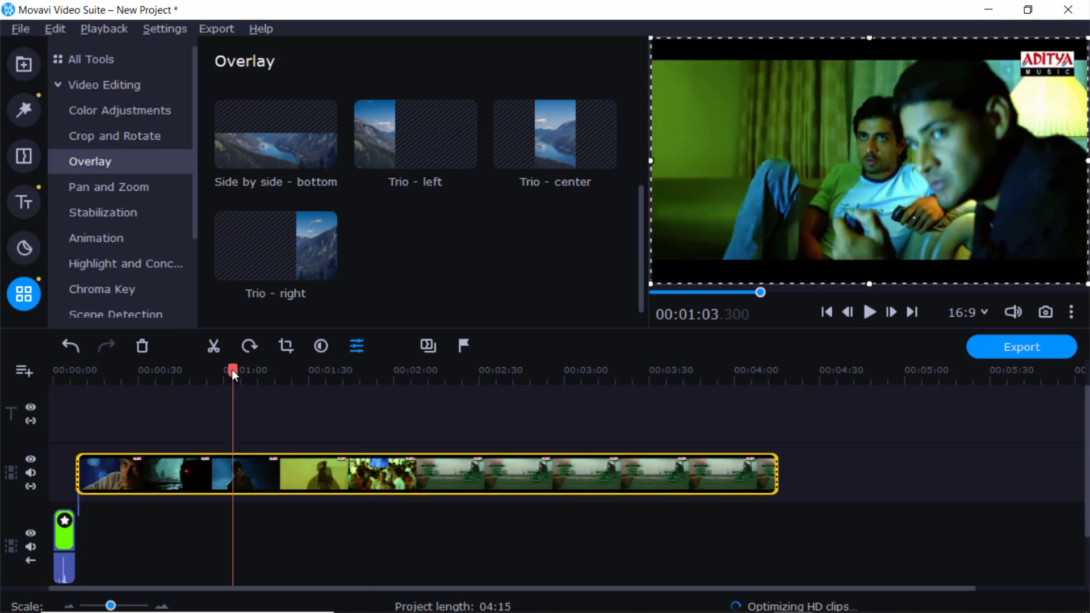
pyautogui.click(315, 369)
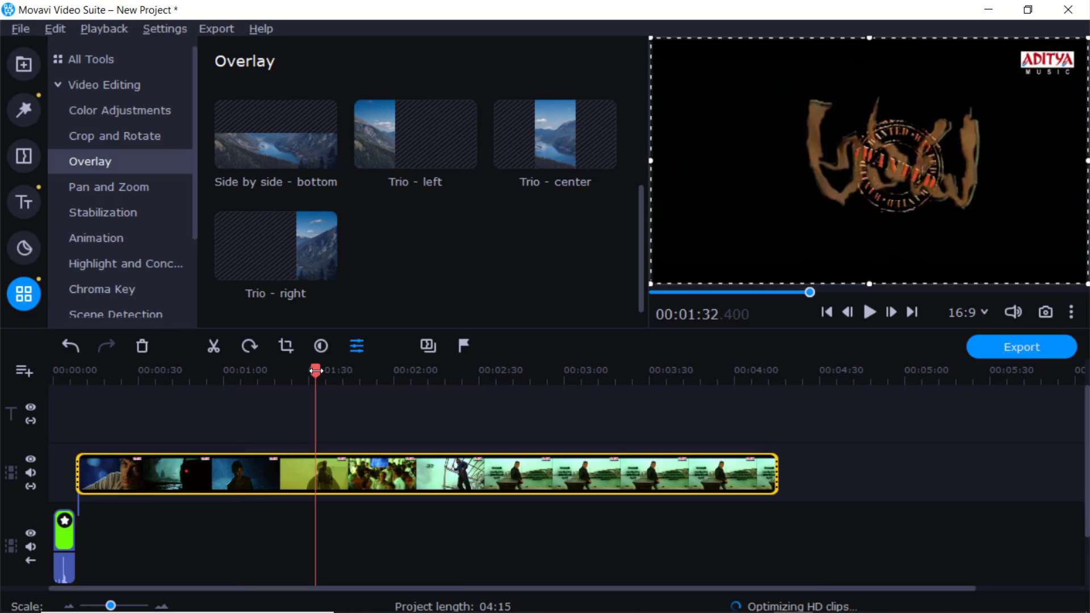
pyautogui.moveTo(315, 371); pyautogui.dragTo(456, 370)
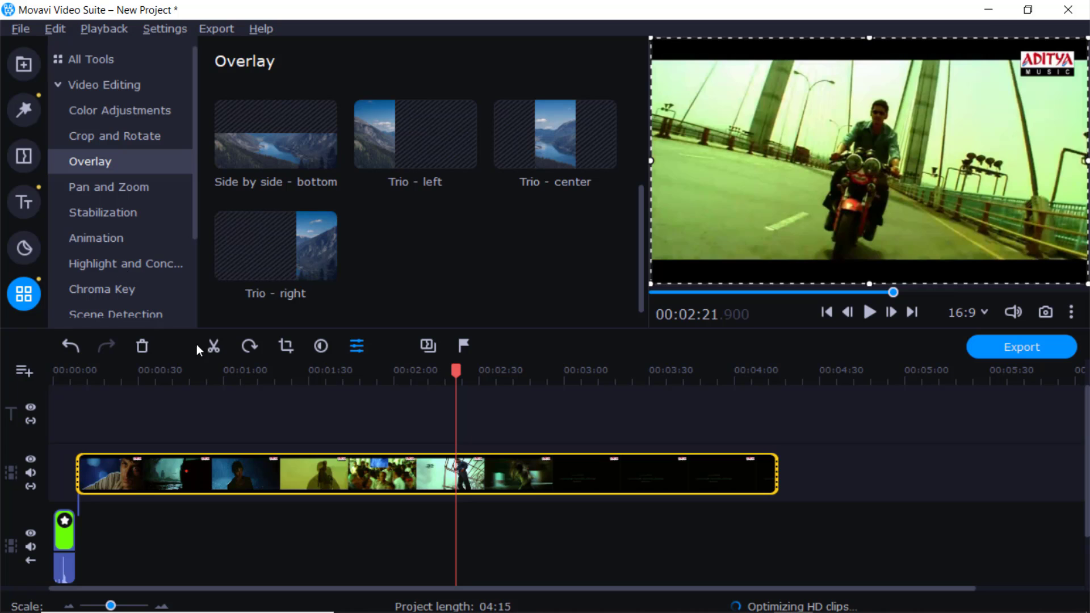
# - Split the Athadu overlay clip at 00:02:21.900 and delete the piece before the cut
pyautogui.click(213, 346)
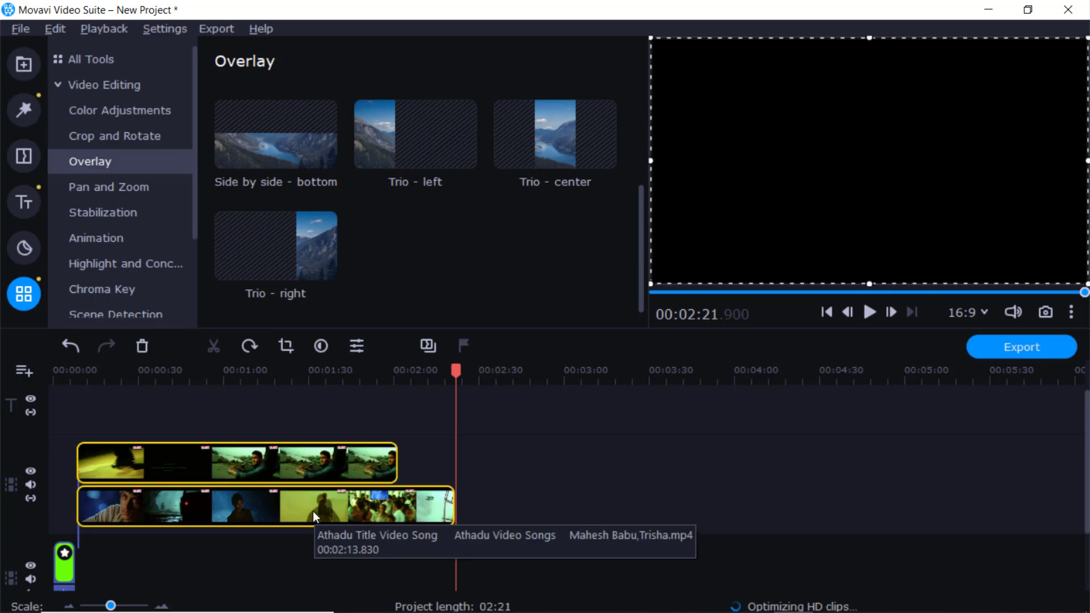
pyautogui.click(314, 515)
pyautogui.press('Delete')
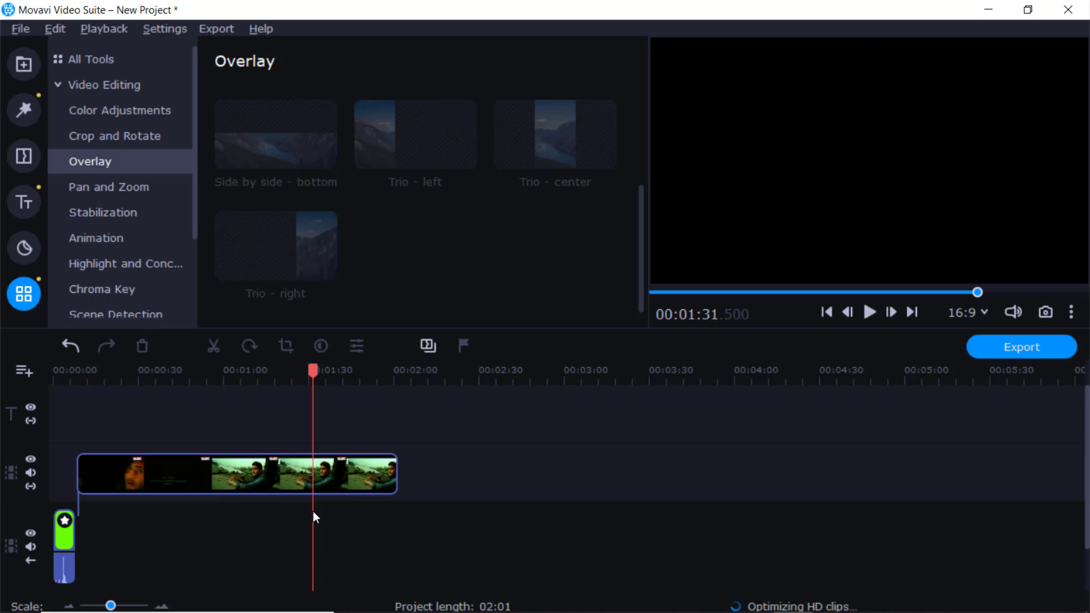
# - Select the remaining Athadu overlay piece and preview several of its frames, ending at about 00:01:49.200
pyautogui.click(247, 476)
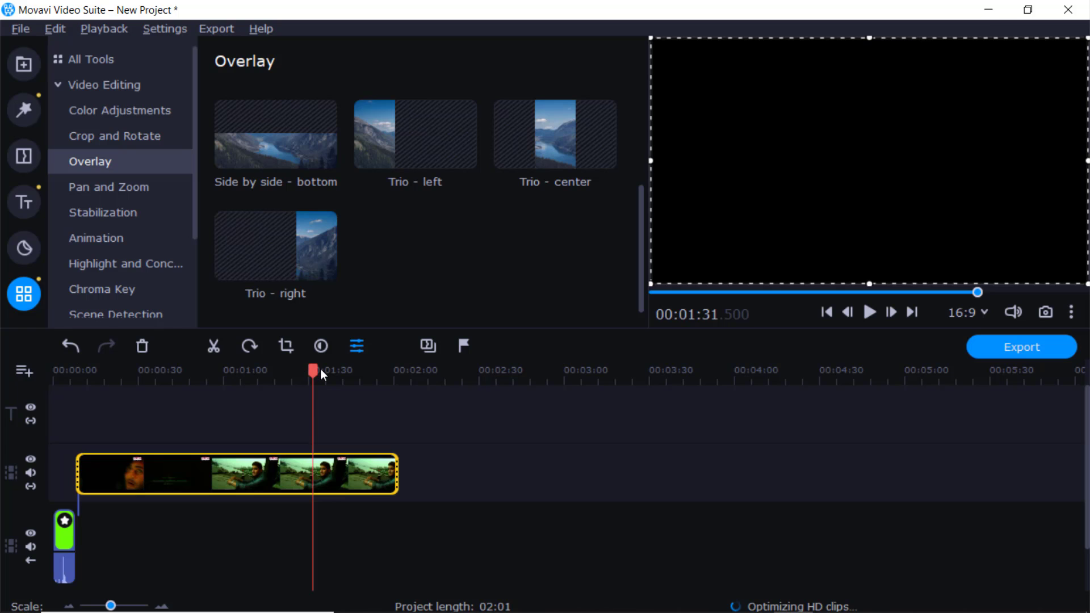
pyautogui.click(272, 370)
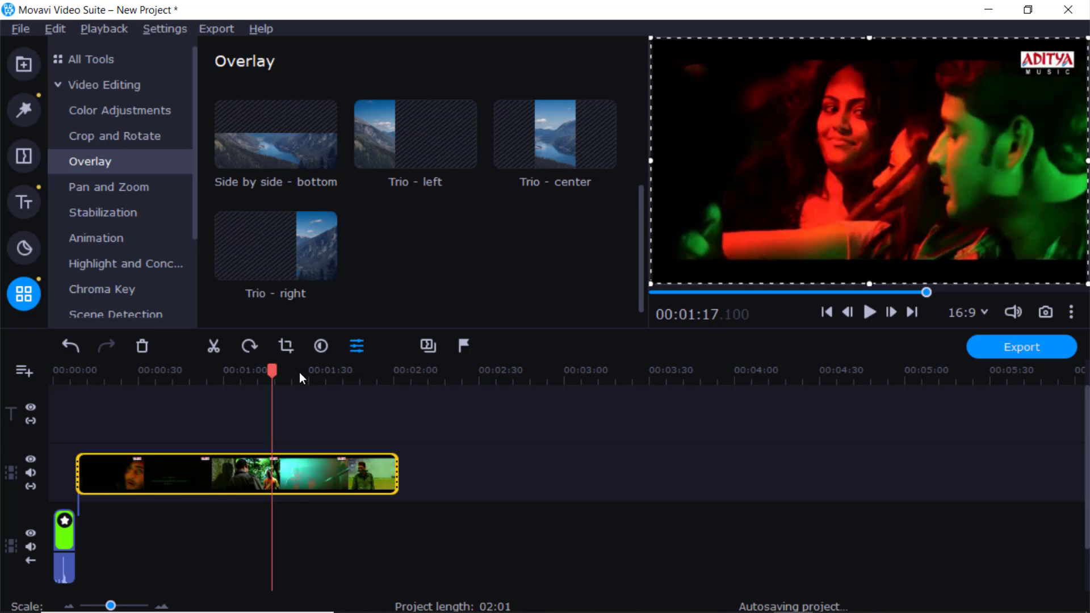
pyautogui.click(278, 370)
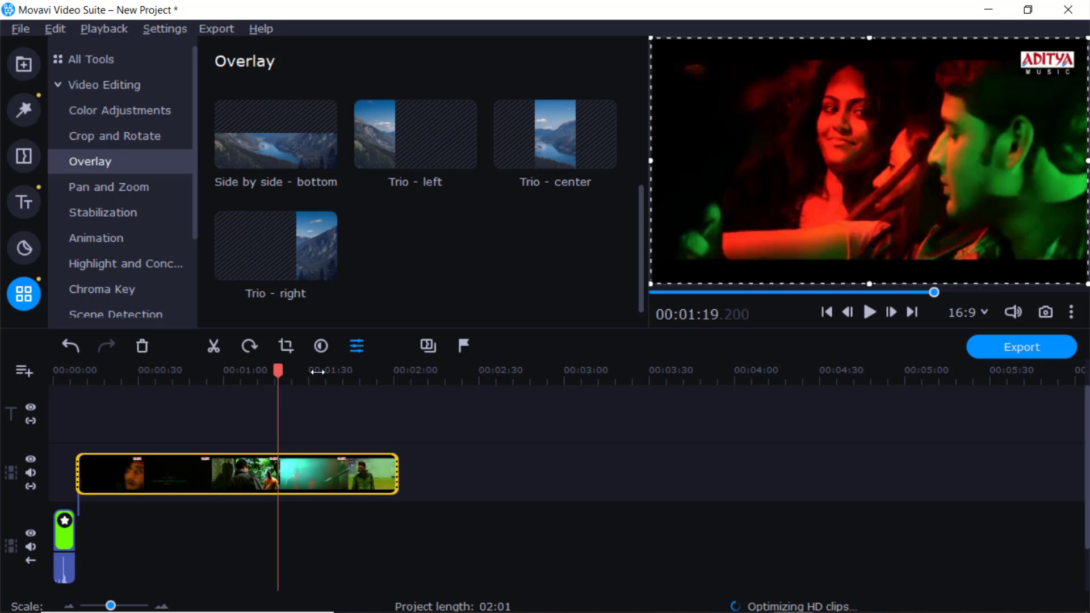
pyautogui.click(367, 372)
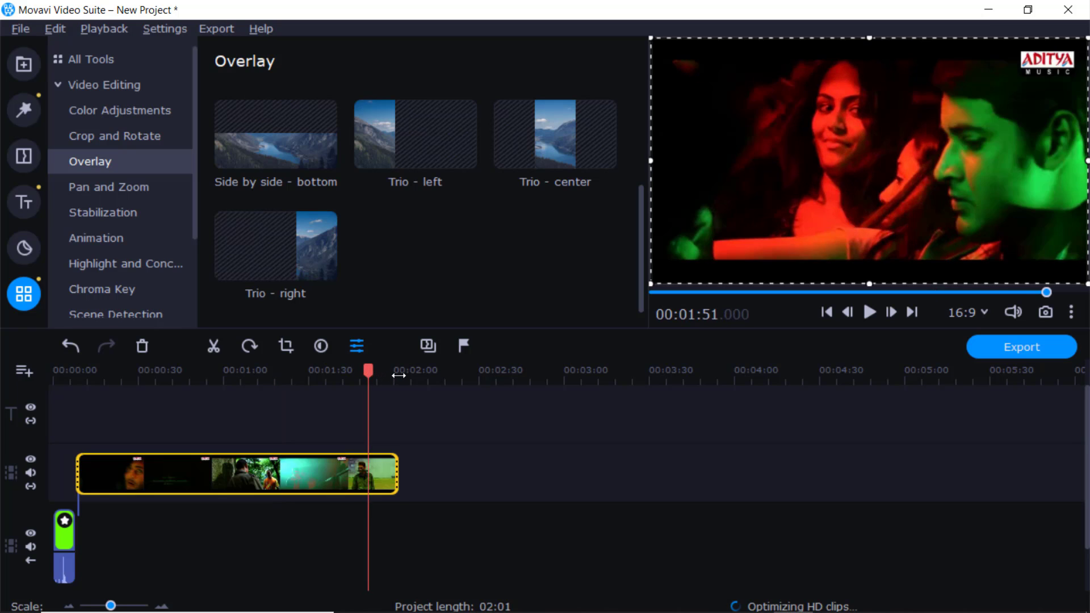
pyautogui.click(399, 373)
pyautogui.click(349, 372)
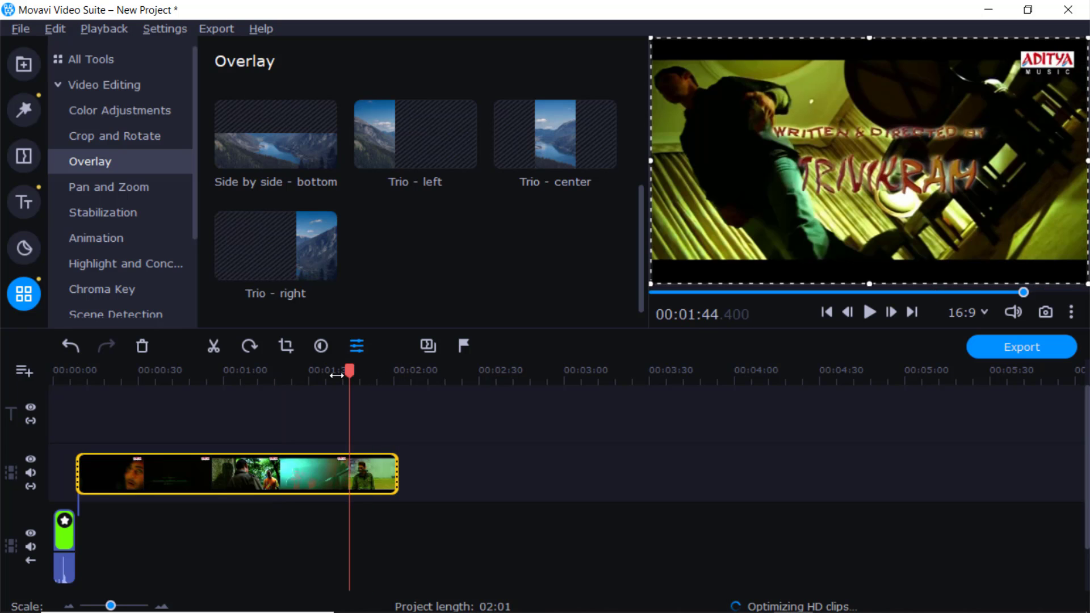
pyautogui.click(363, 372)
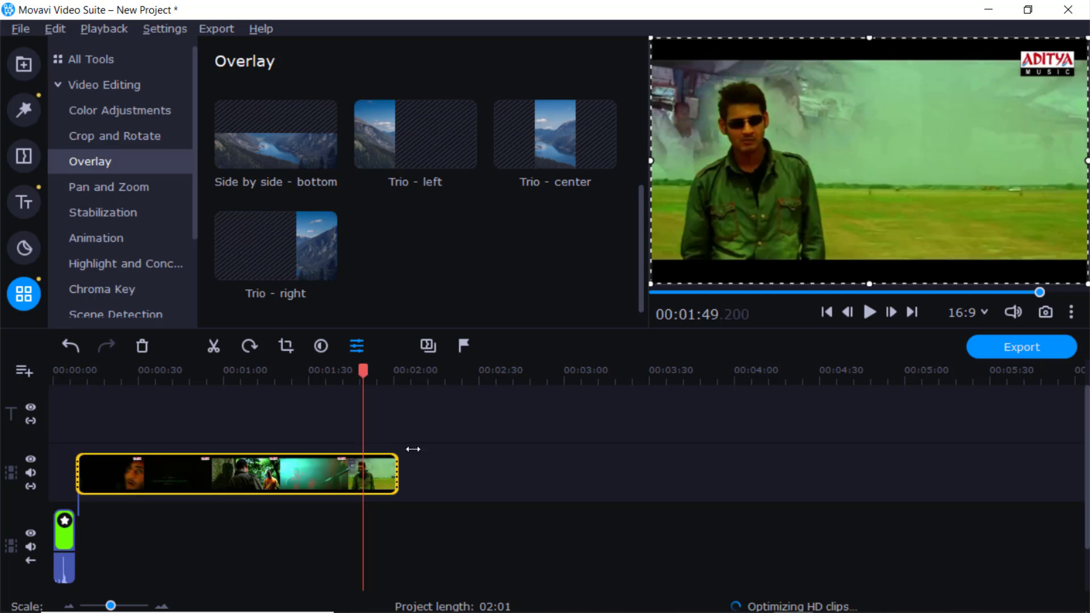
# - Delete the remaining Athadu clip from the overlay track and remove the Athadu Title Video file from the Media Bin
pyautogui.click(291, 471)
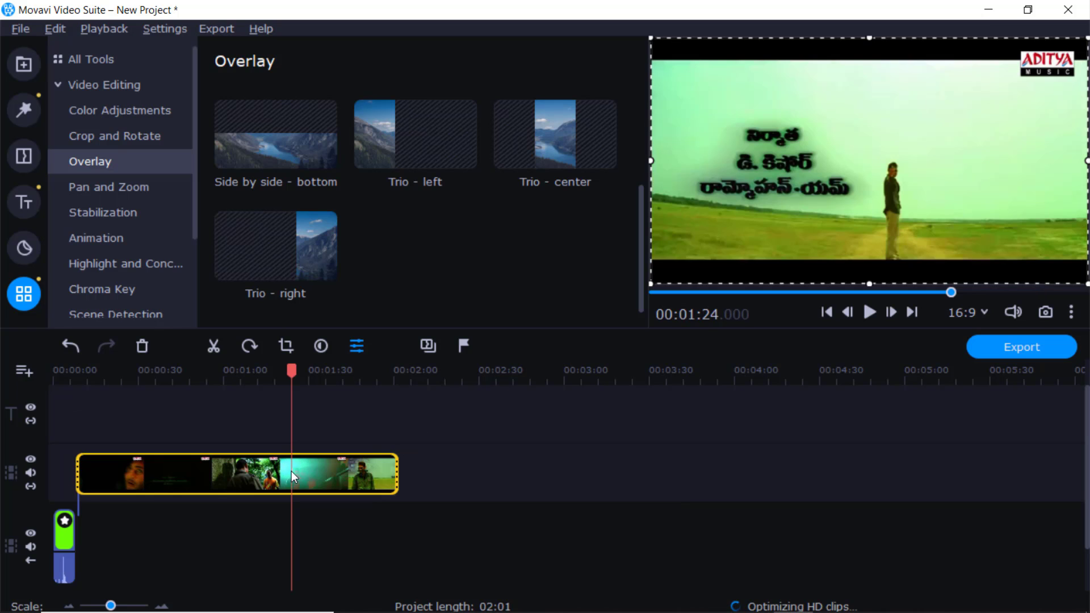
pyautogui.press('Delete')
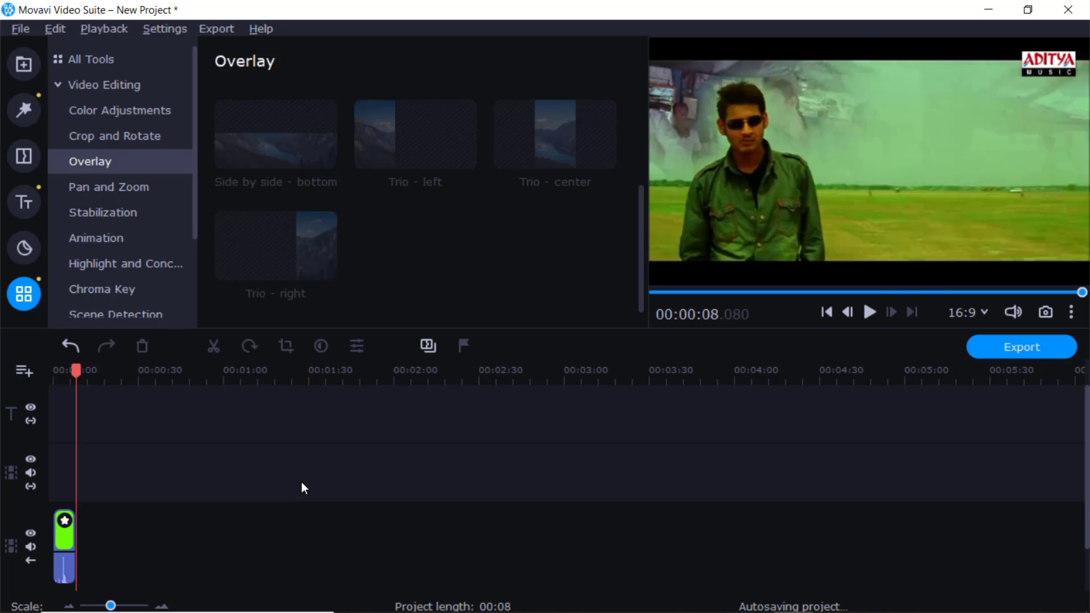
pyautogui.click(24, 64)
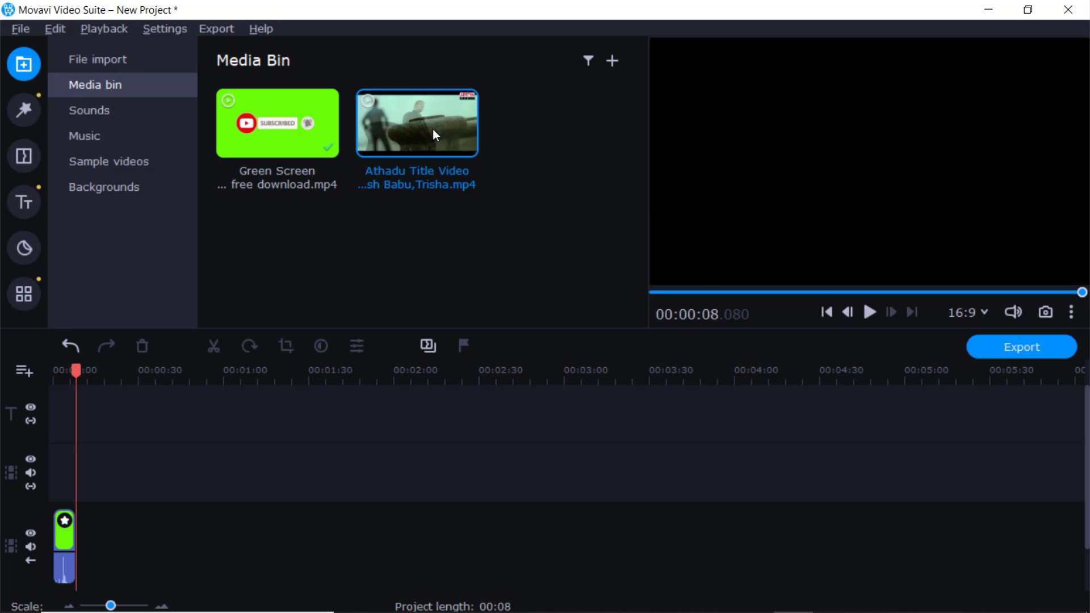
pyautogui.press('Delete')
pyautogui.click(532, 349)
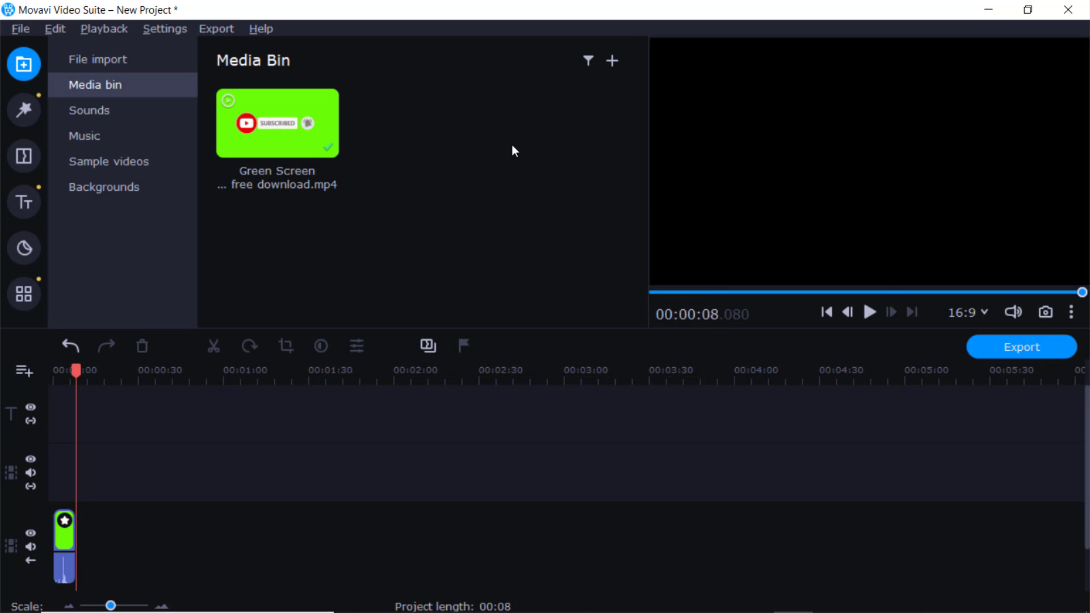
# - Import the Orange Rooba Rooba video and add it to the overlay track, starting at the end of the green screen clip
pyautogui.click(613, 60)
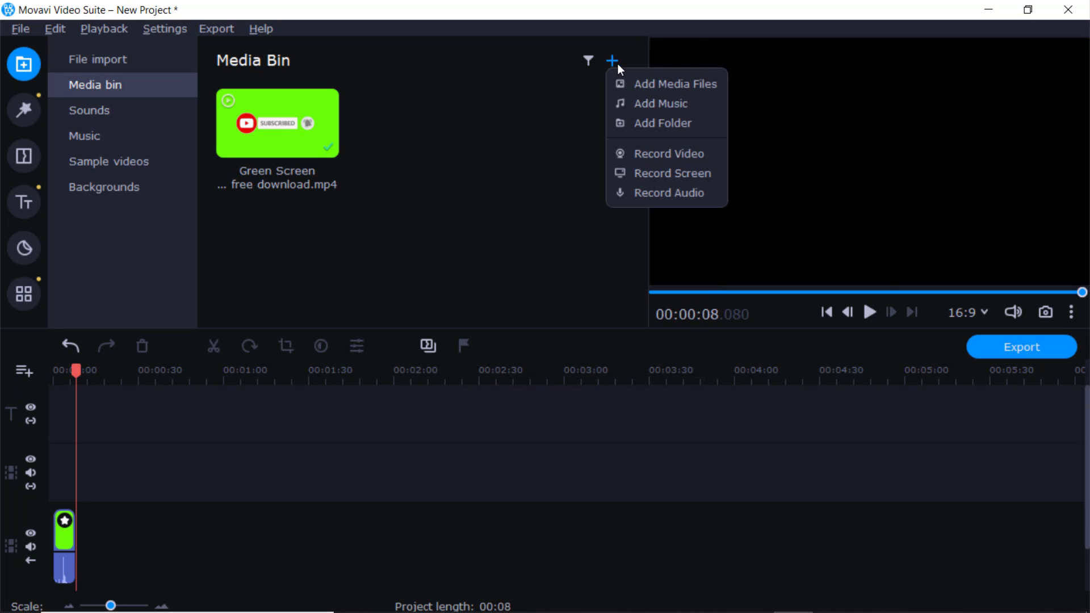
pyautogui.click(652, 81)
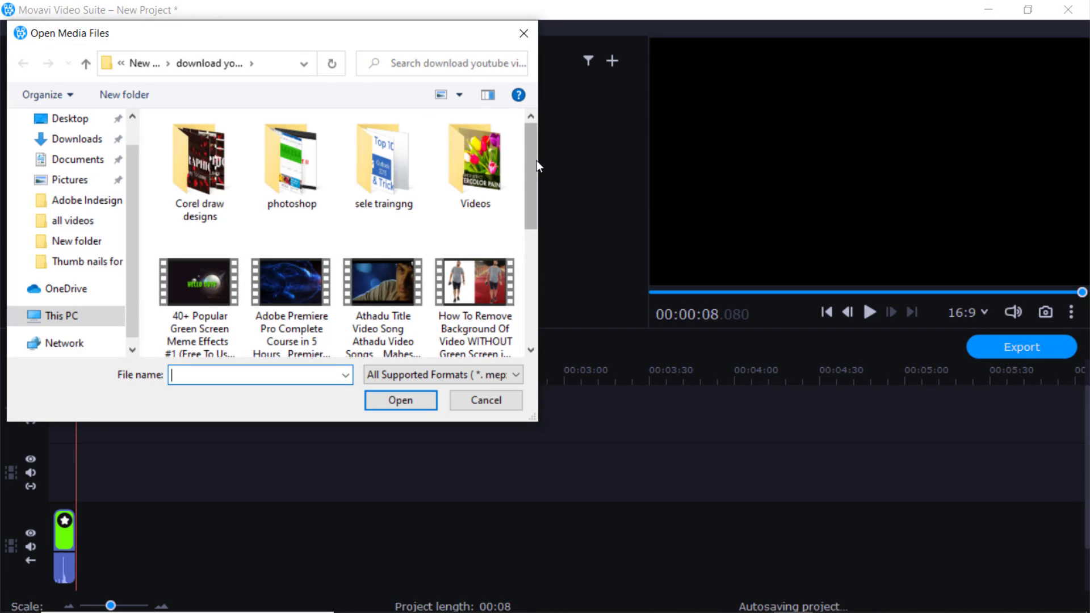
pyautogui.moveTo(534, 156); pyautogui.dragTo(533, 231)
pyautogui.click(482, 244)
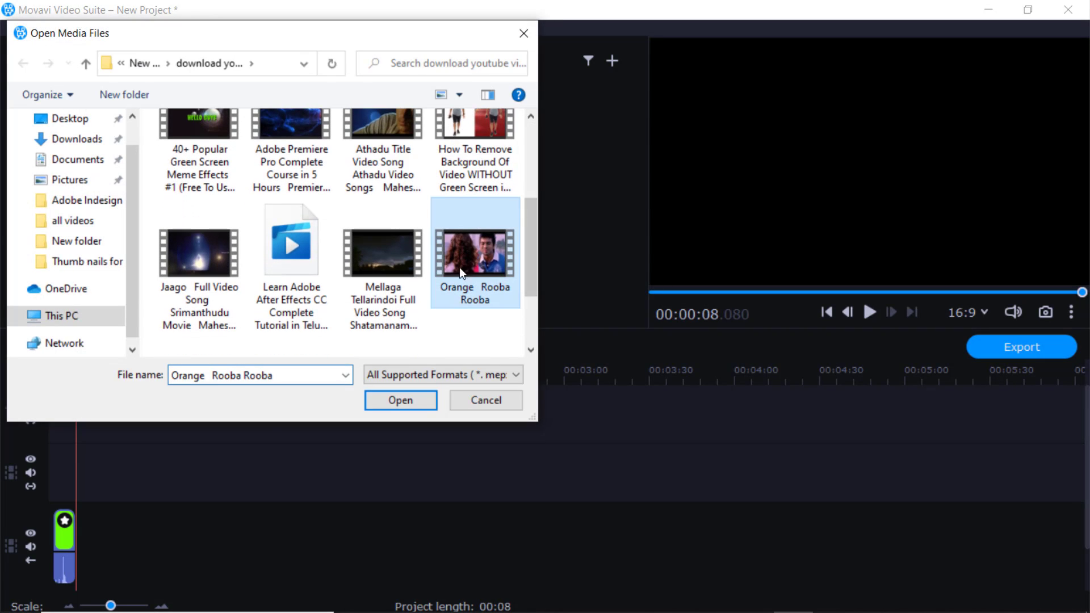
pyautogui.click(388, 401)
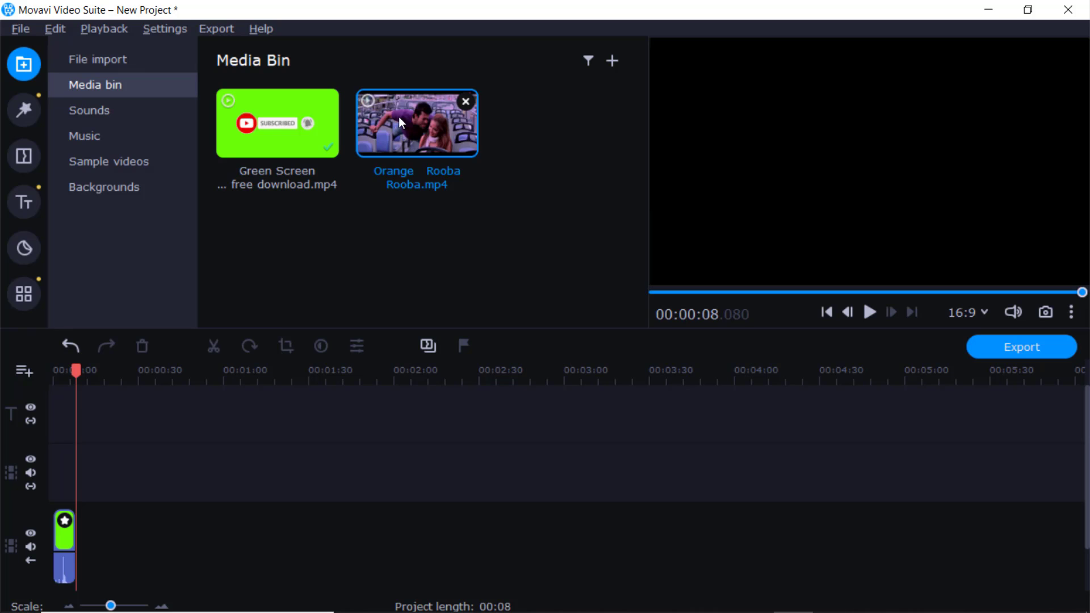
pyautogui.rightClick(399, 115)
pyautogui.click(418, 130)
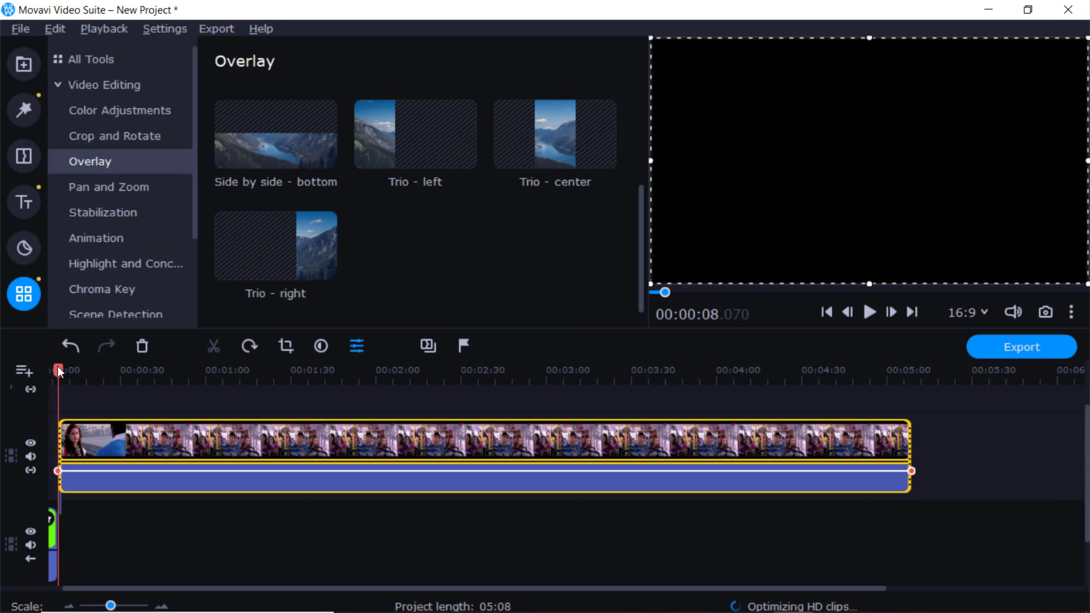
# - Split the Orange Rooba Rooba overlay clip at 00:00:51.900
pyautogui.click(200, 368)
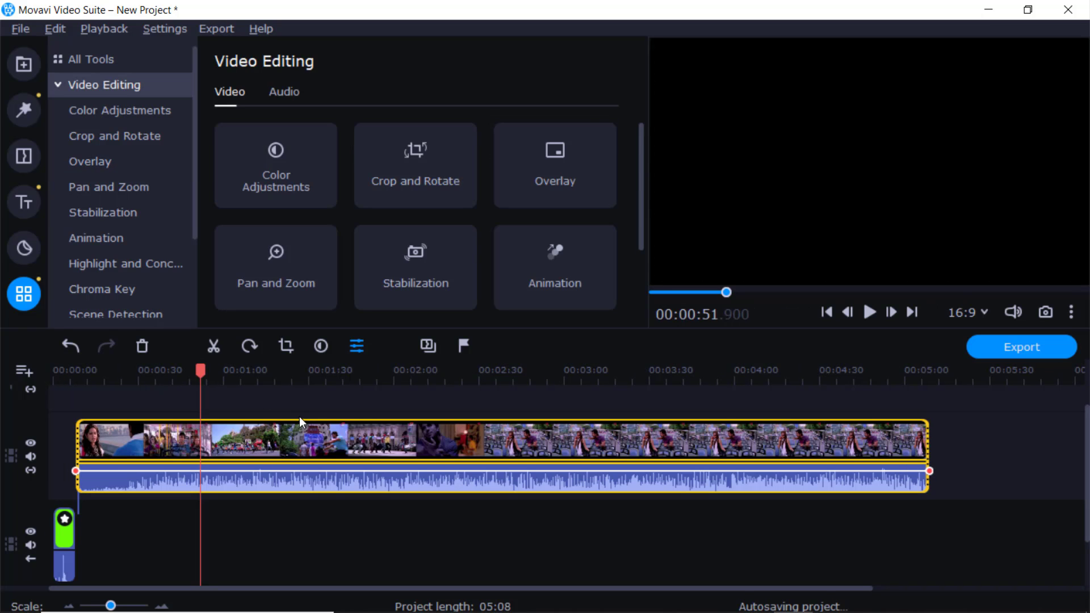
pyautogui.click(213, 346)
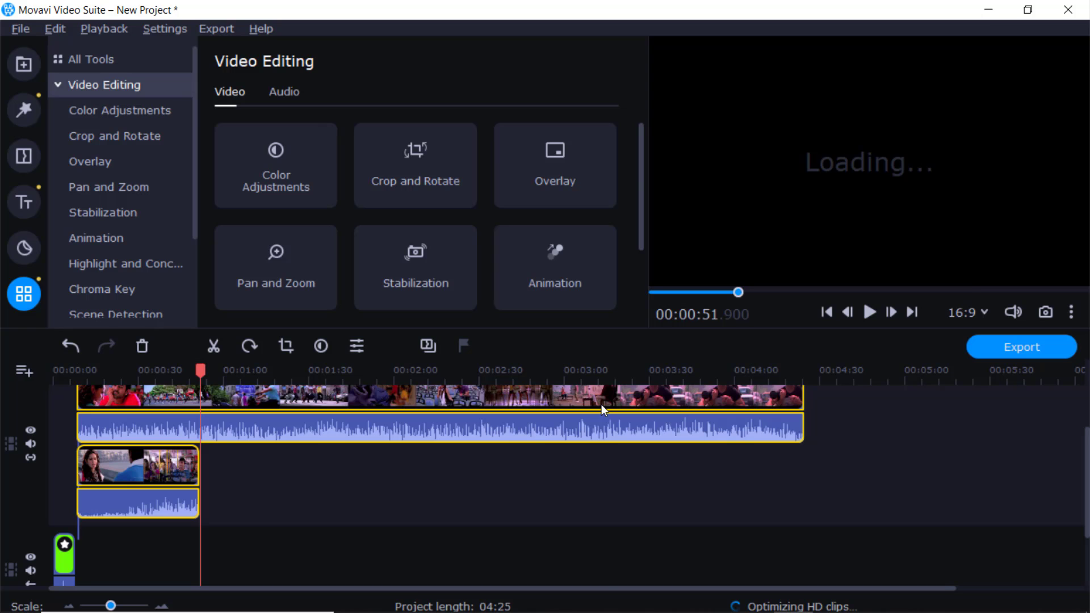
pyautogui.click(602, 405)
pyautogui.press('Delete')
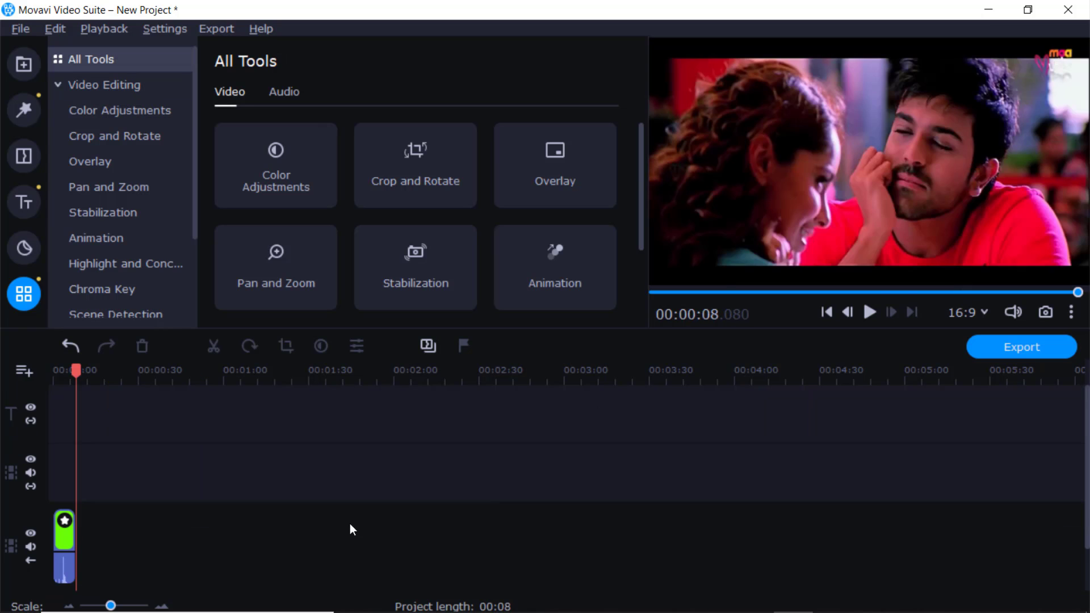
pyautogui.hotkey('ctrl', 'z')
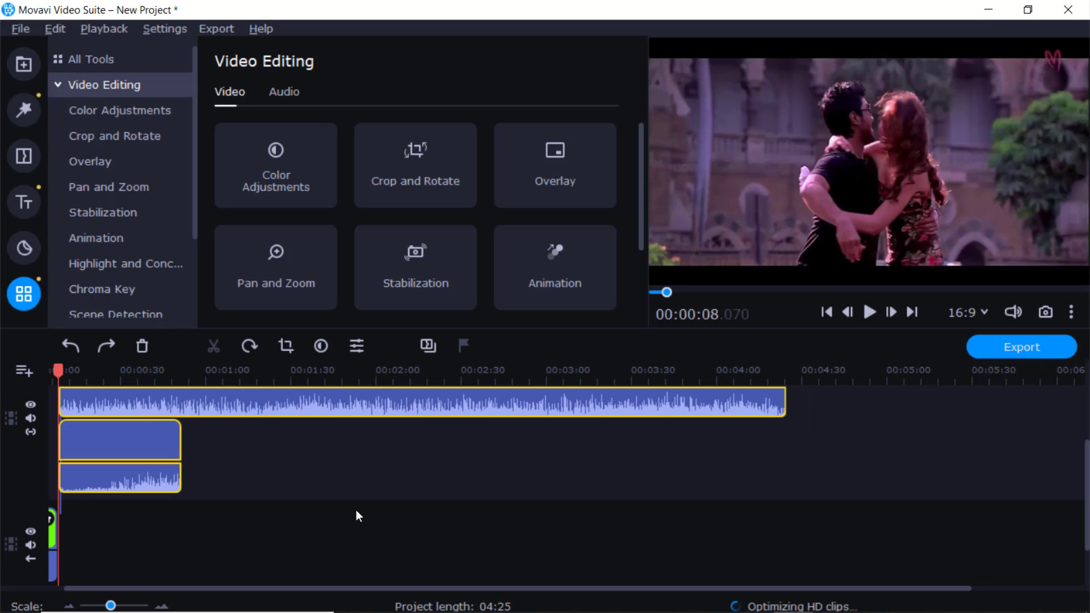
# - Delete only the longer Orange Rooba Rooba piece after the cut, and delete the audio part of the short remaining piece
pyautogui.click(223, 459)
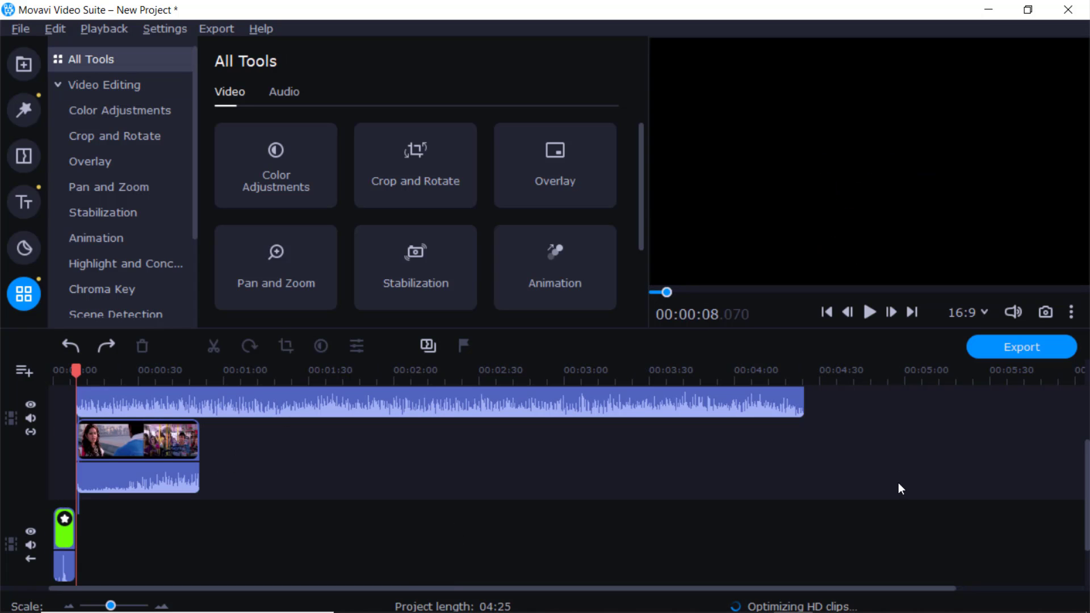
pyautogui.scroll(3, 875, 485)
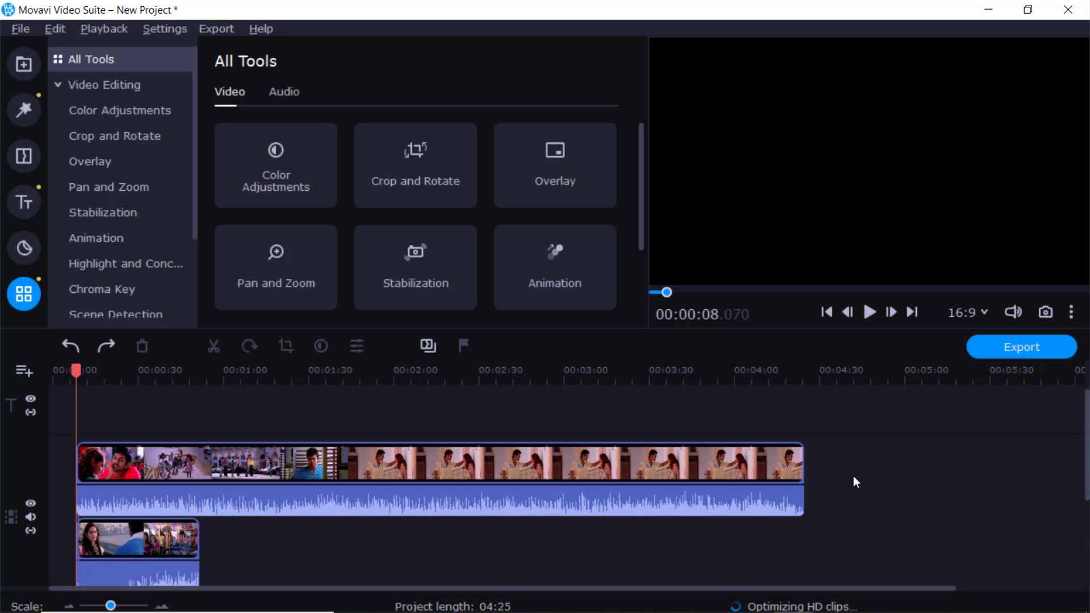
pyautogui.click(731, 503)
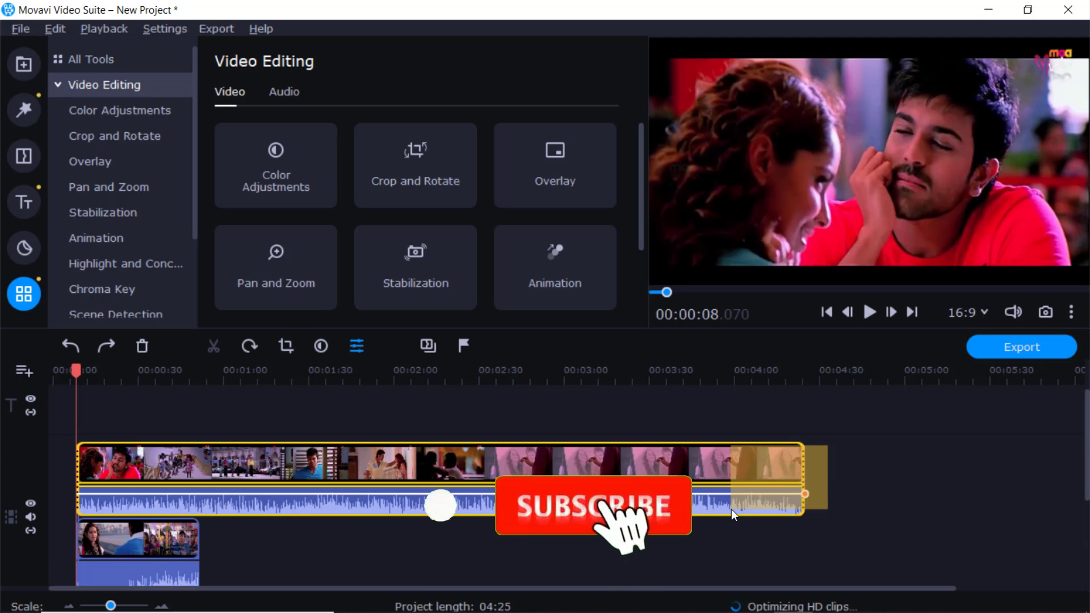
pyautogui.press('Delete')
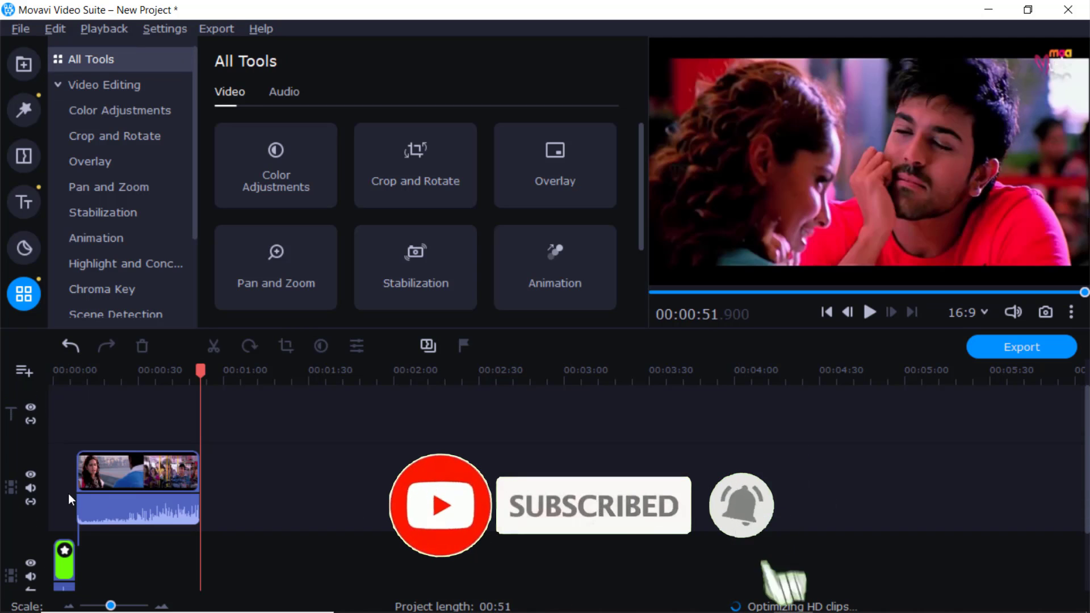
pyautogui.click(92, 506)
pyautogui.click(211, 529)
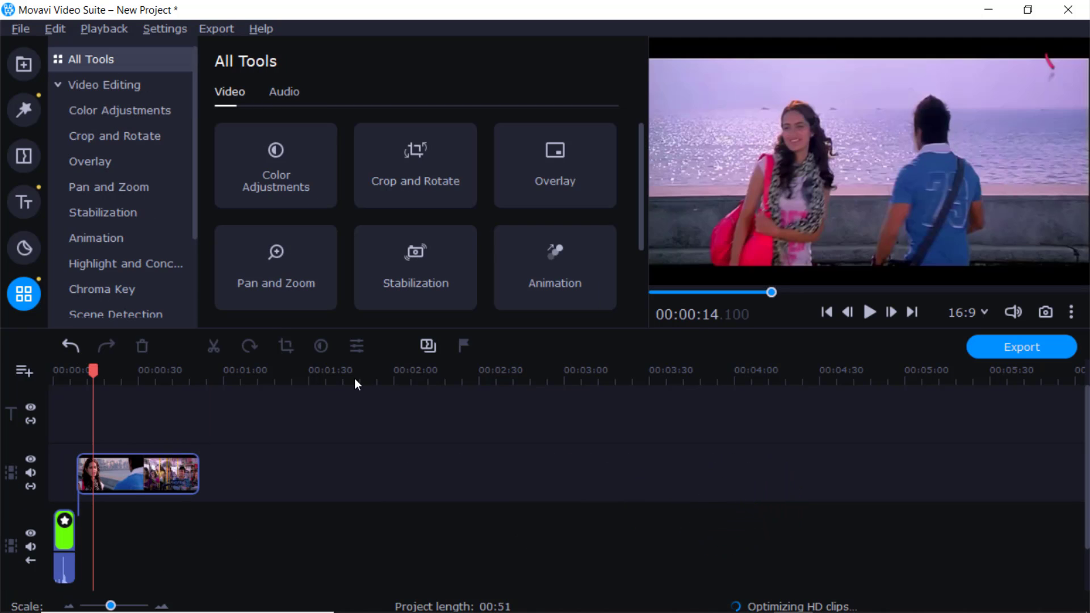
# - Apply the Trip to Mars color adjustment to the Orange Rooba Rooba overlay clip
pyautogui.click(108, 113)
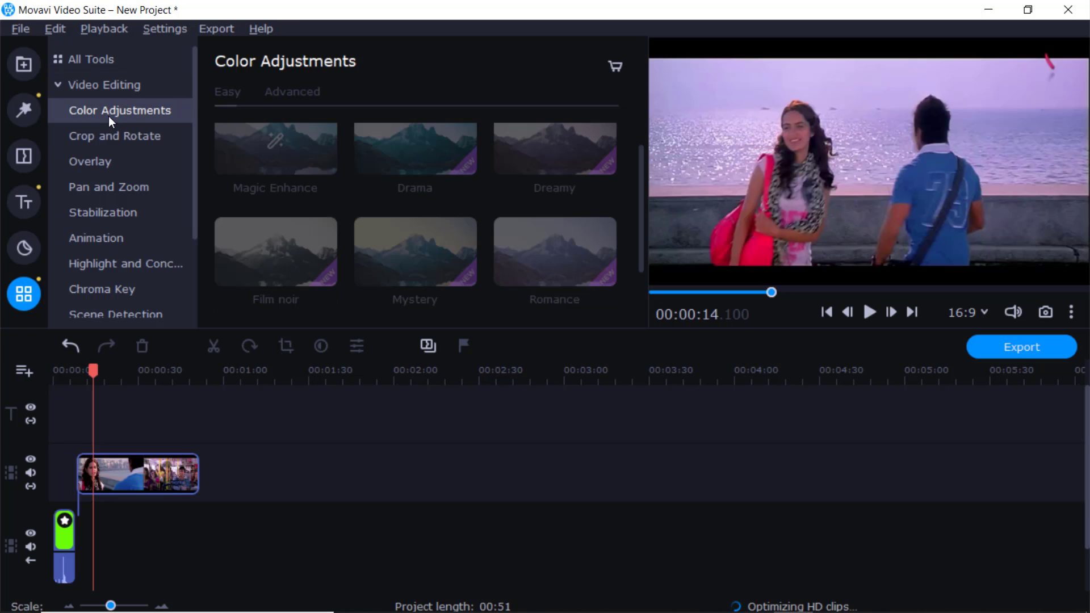
pyautogui.click(170, 466)
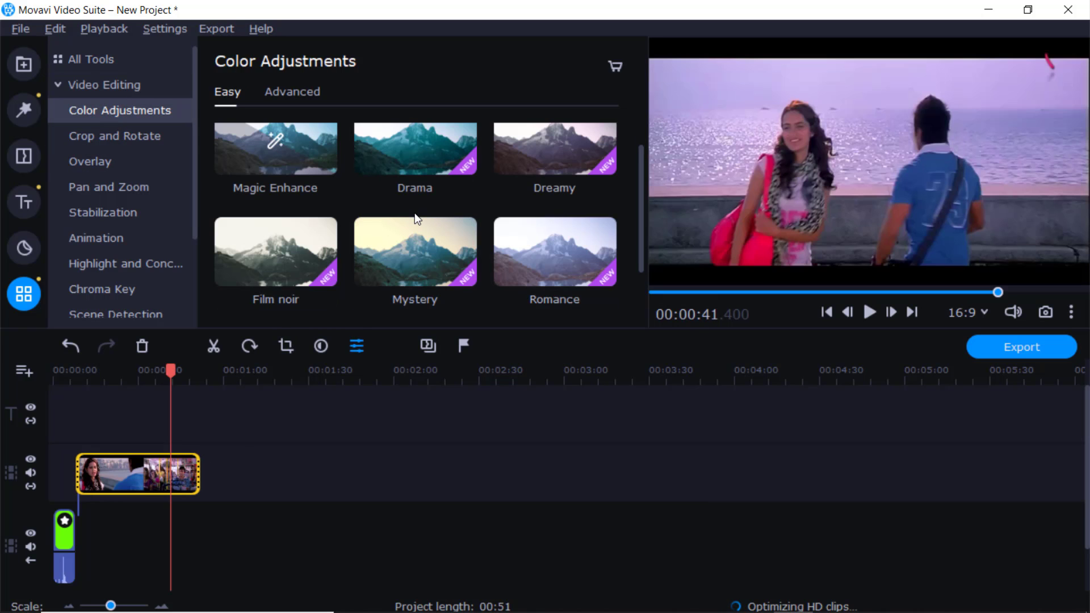
pyautogui.scroll(-2, 414, 214)
pyautogui.scroll(-3, 414, 213)
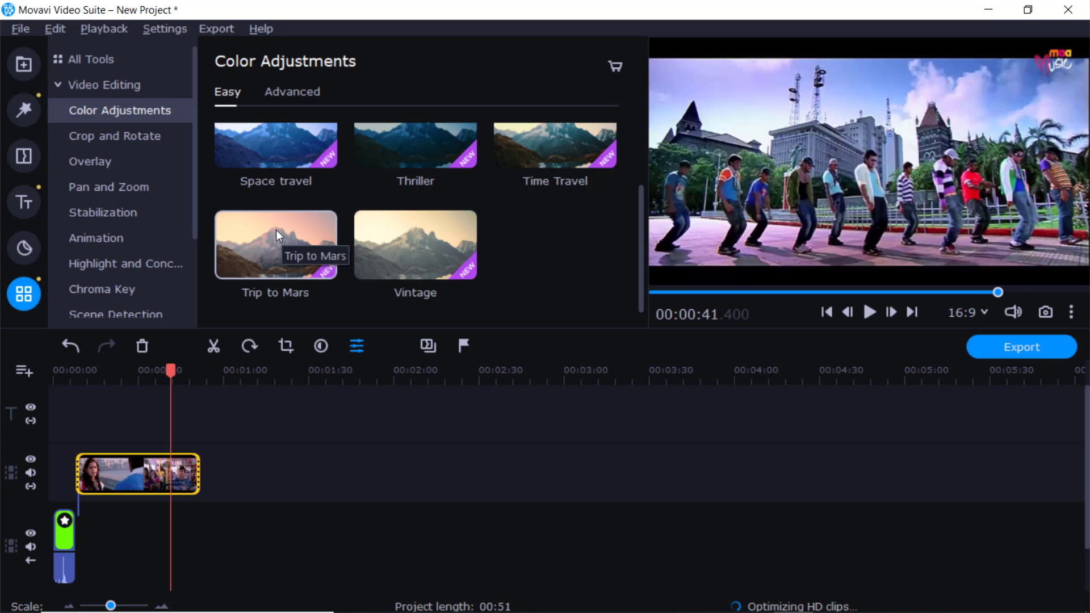
pyautogui.moveTo(276, 229); pyautogui.dragTo(131, 452)
pyautogui.moveTo(115, 461); pyautogui.dragTo(117, 465)
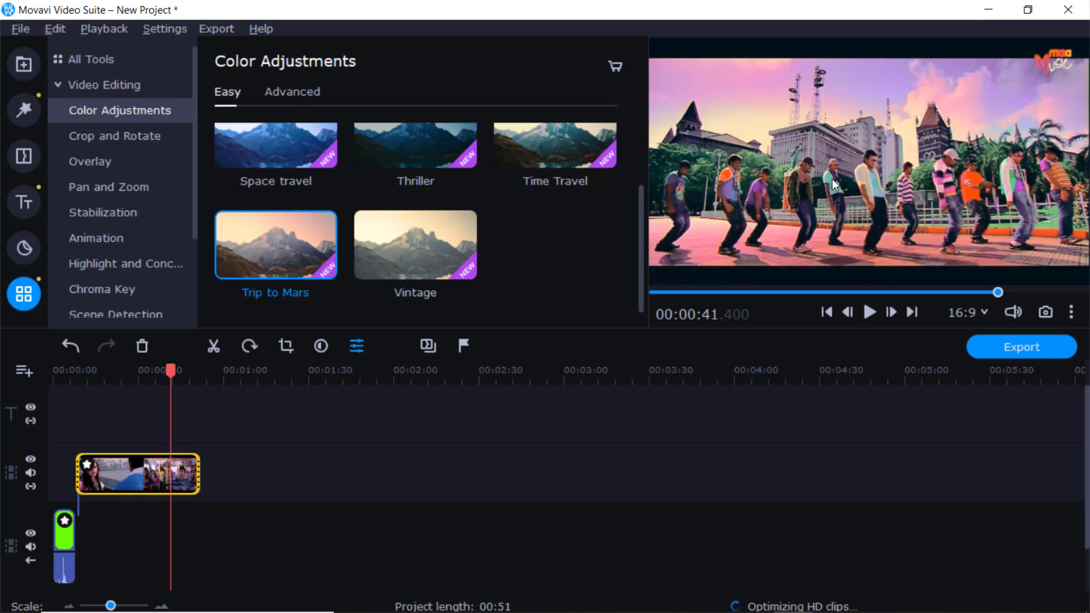
# - Remove the Trip to Mars effect from the overlay clip's applied effects
pyautogui.click(90, 466)
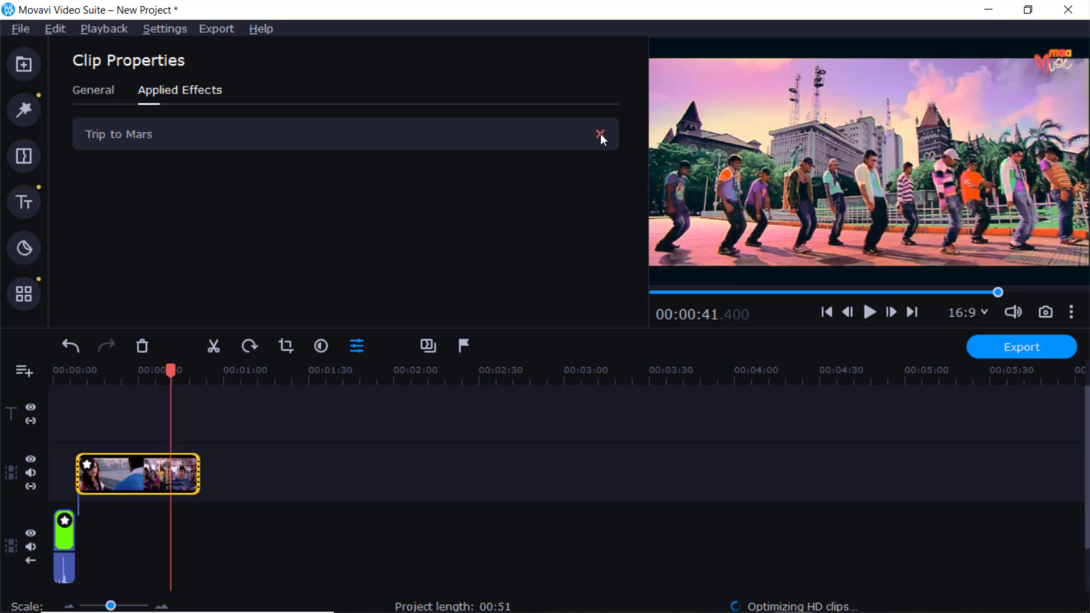
pyautogui.click(601, 134)
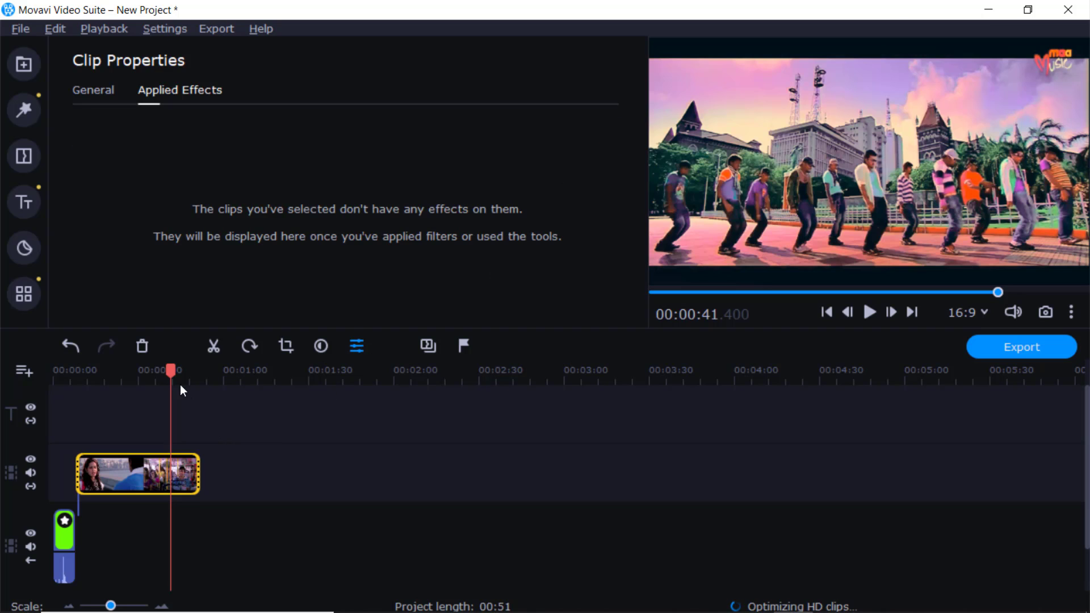
# - Preview the overlay clip at 00:00:34.200 and reapply the Trip to Mars color adjustment to it
pyautogui.moveTo(170, 372); pyautogui.dragTo(149, 372)
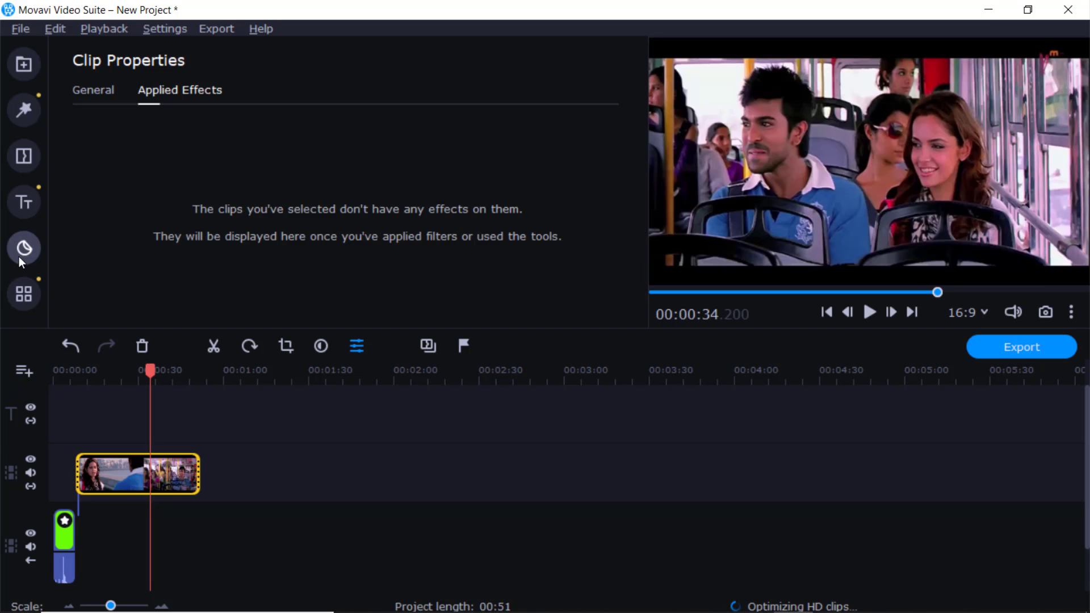
pyautogui.click(21, 300)
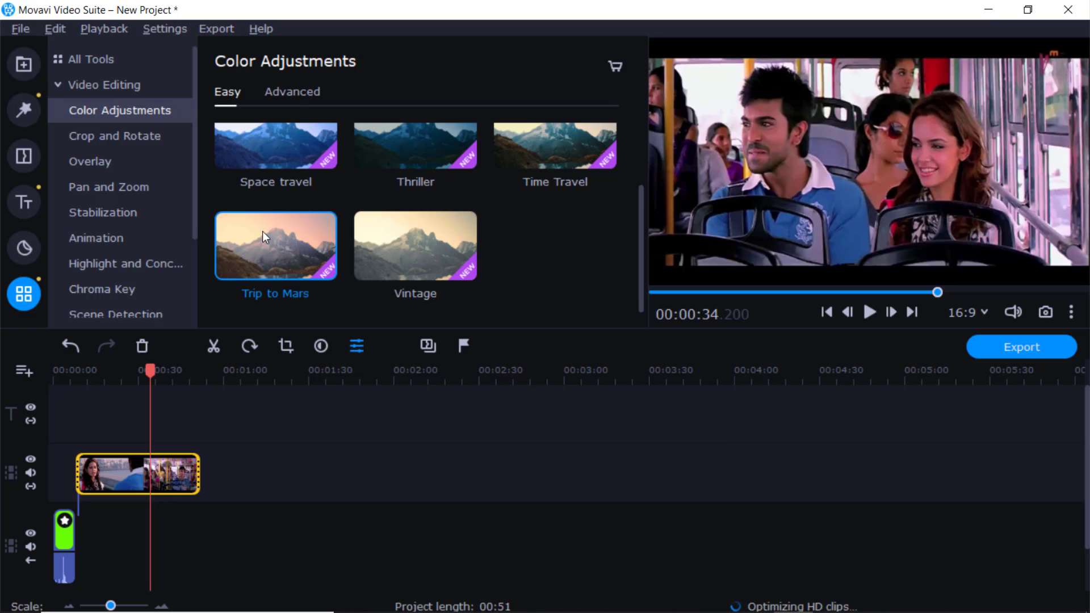
pyautogui.moveTo(262, 226); pyautogui.dragTo(210, 502)
pyautogui.moveTo(258, 237); pyautogui.dragTo(95, 463)
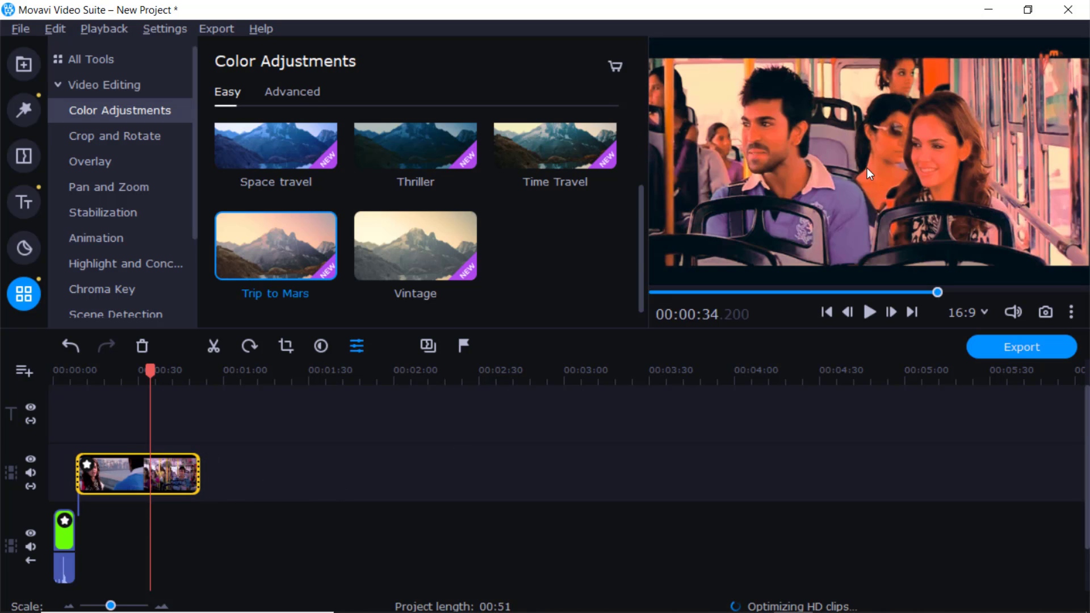
# - Remove the Trip to Mars effect from the overlay clip's applied effects again
pyautogui.scroll(-3, 468, 265)
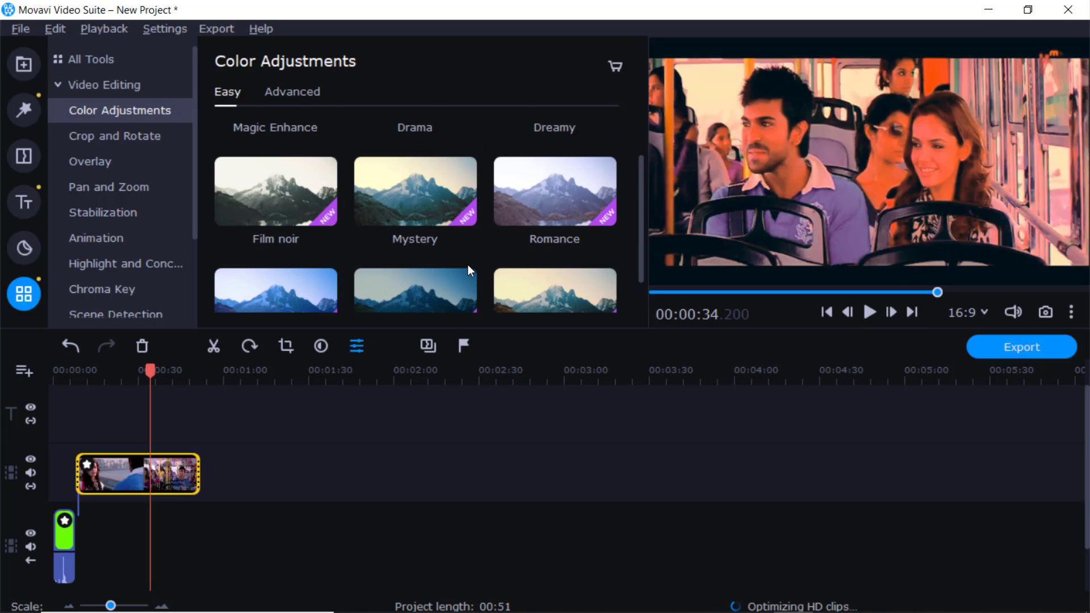
pyautogui.scroll(3, 467, 264)
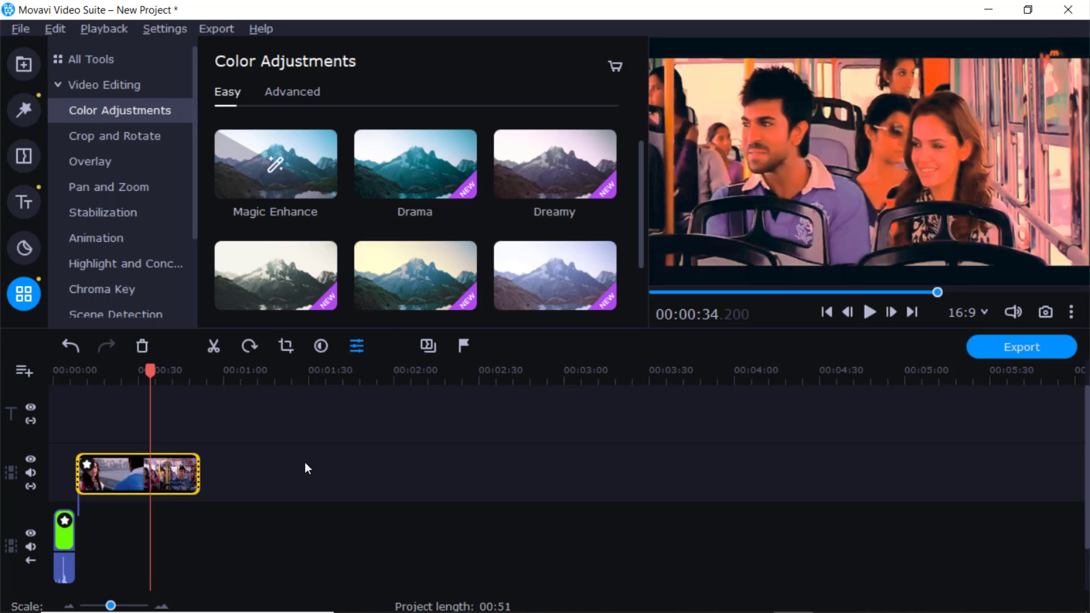
pyautogui.doubleClick(97, 475)
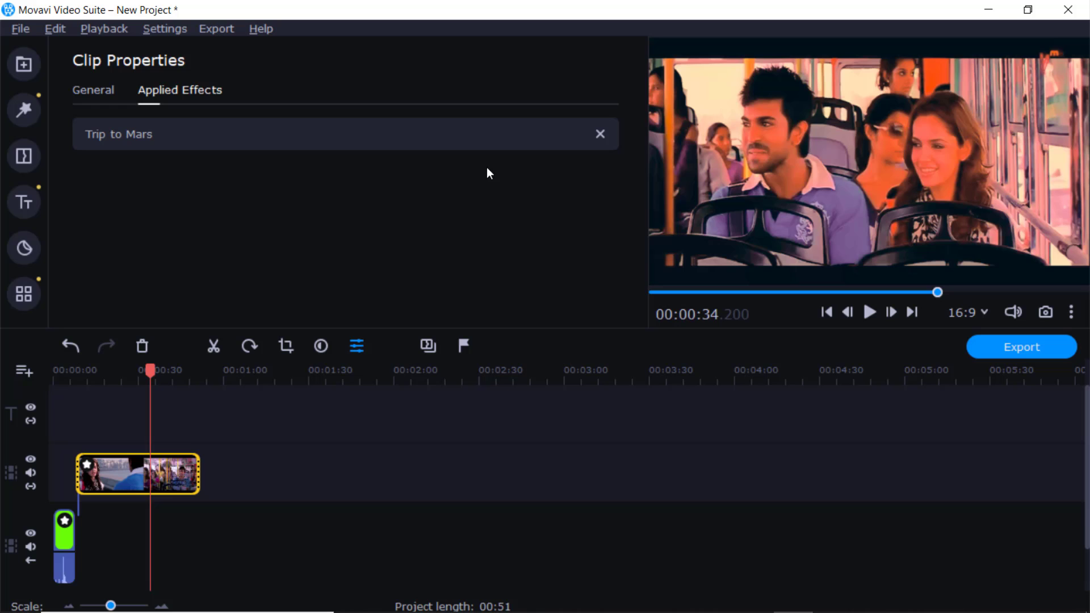
pyautogui.click(601, 134)
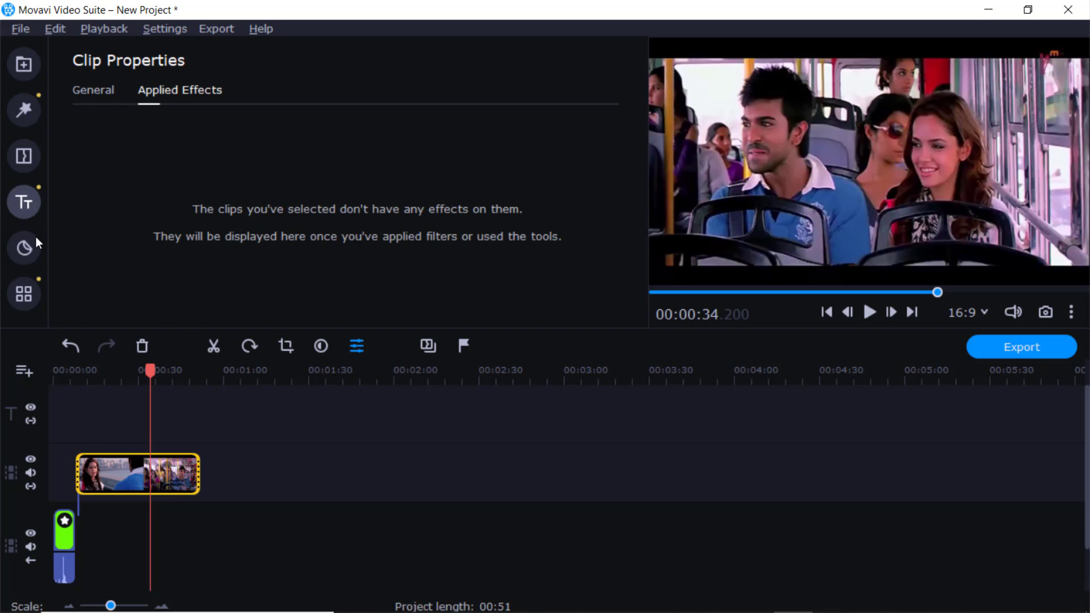
# - Apply the Dreamy color adjustment to the overlay clip and preview it at 00:00:34.800
pyautogui.click(23, 294)
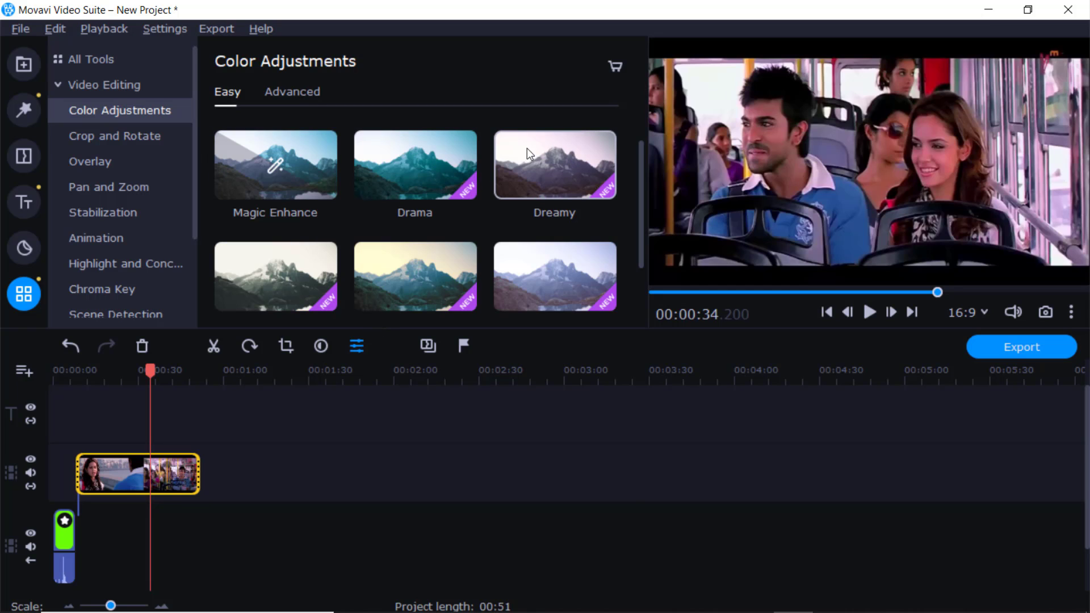
pyautogui.moveTo(554, 149); pyautogui.dragTo(98, 463)
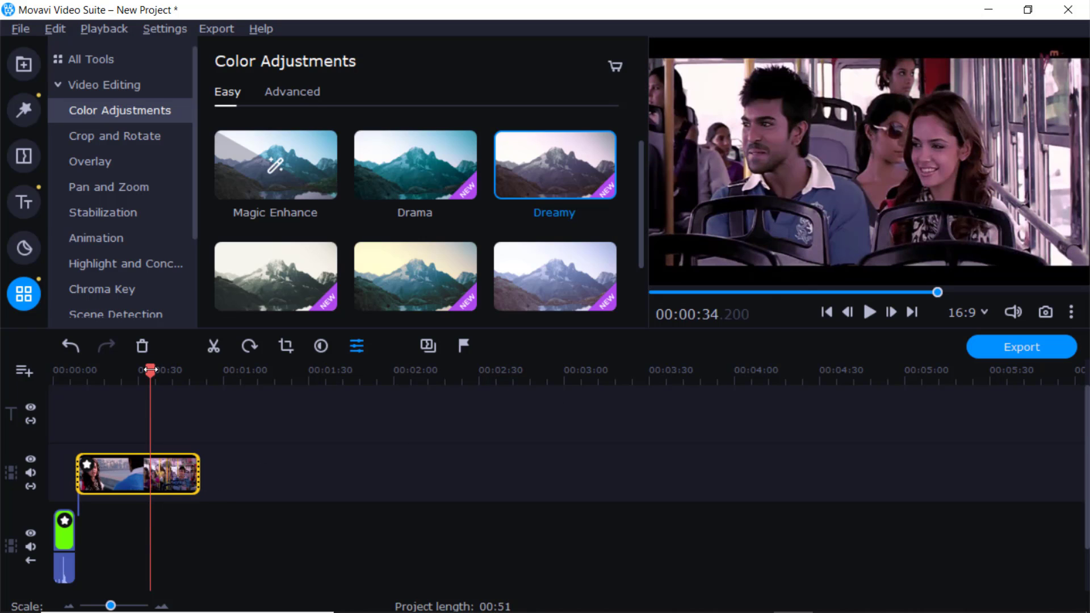
pyautogui.moveTo(151, 364); pyautogui.dragTo(112, 389)
# - Move the overlay clip to the very start of the timeline
pyautogui.click(152, 469)
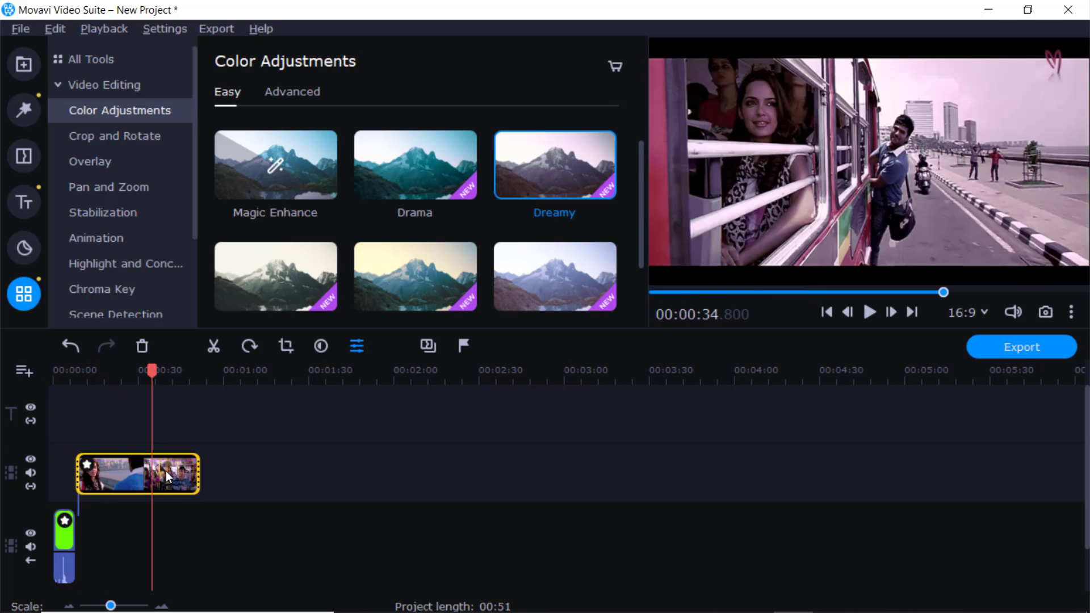
pyautogui.moveTo(166, 472); pyautogui.dragTo(138, 472)
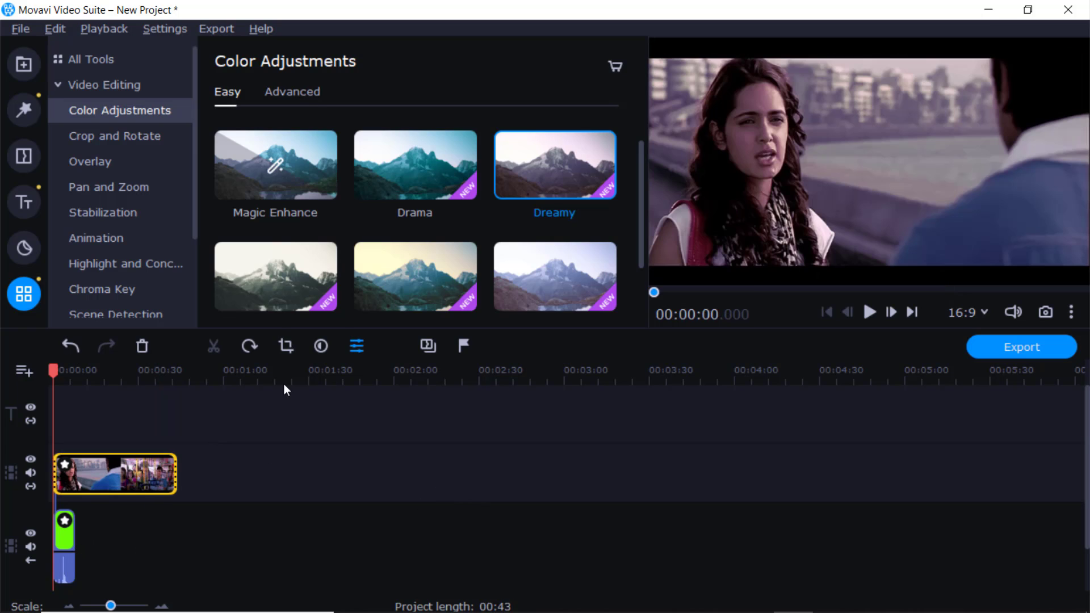
# - In the advanced color adjustments, set the overlay clip's Brightness to 42, Contrast to 59, Saturation to 1.67, Highlights to 46 and Gamma to 1.62
pyautogui.scroll(2, 299, 161)
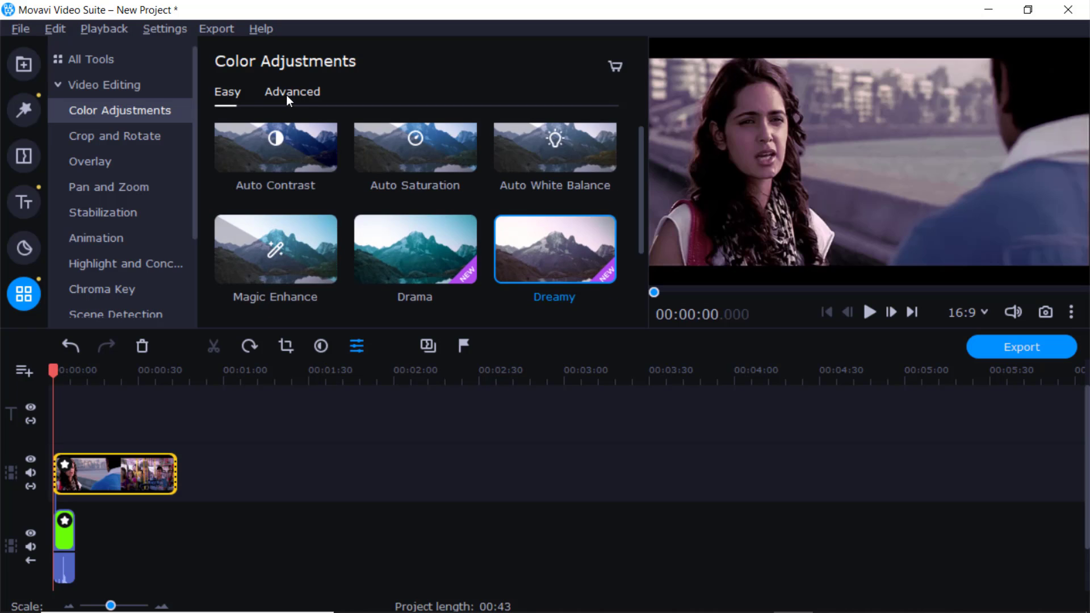
pyautogui.click(286, 94)
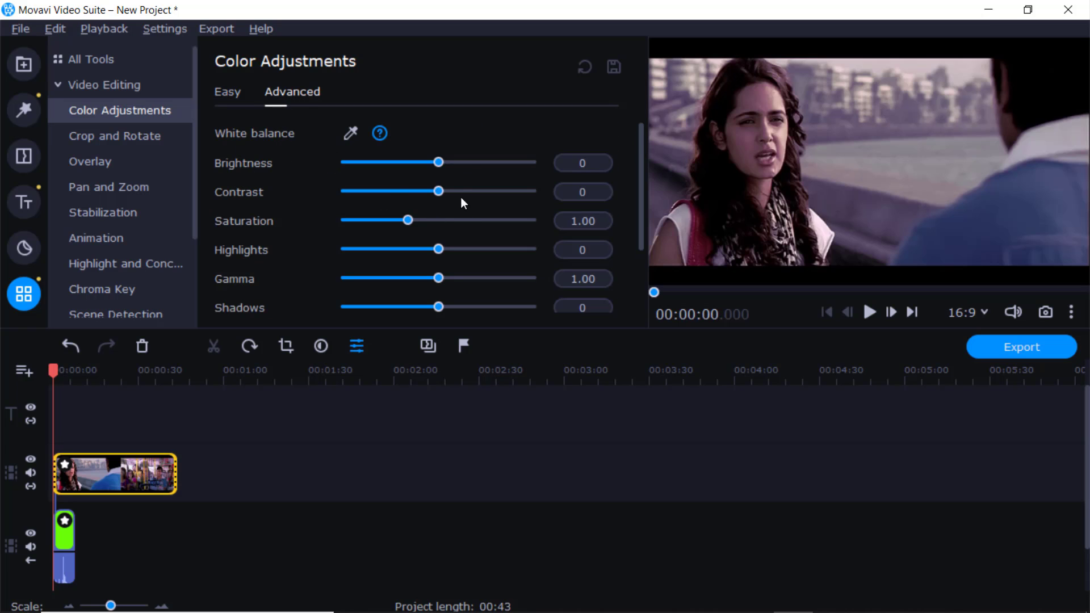
pyautogui.moveTo(441, 161)
pyautogui.mouseDown()
pyautogui.moveTo(516, 162)
pyautogui.moveTo(457, 161)
pyautogui.mouseUp()
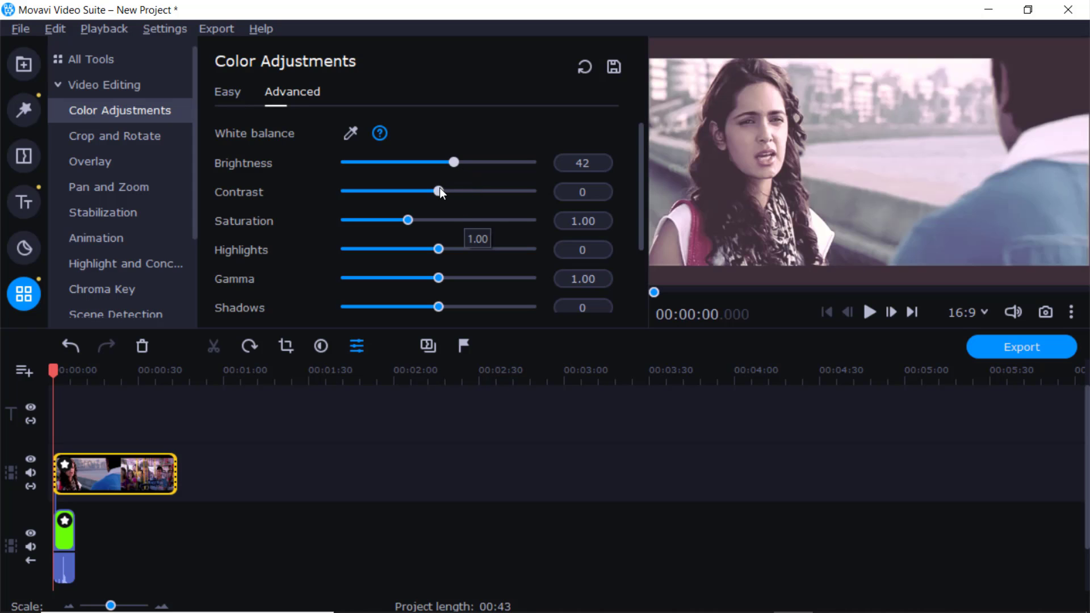
pyautogui.moveTo(439, 190); pyautogui.dragTo(483, 190)
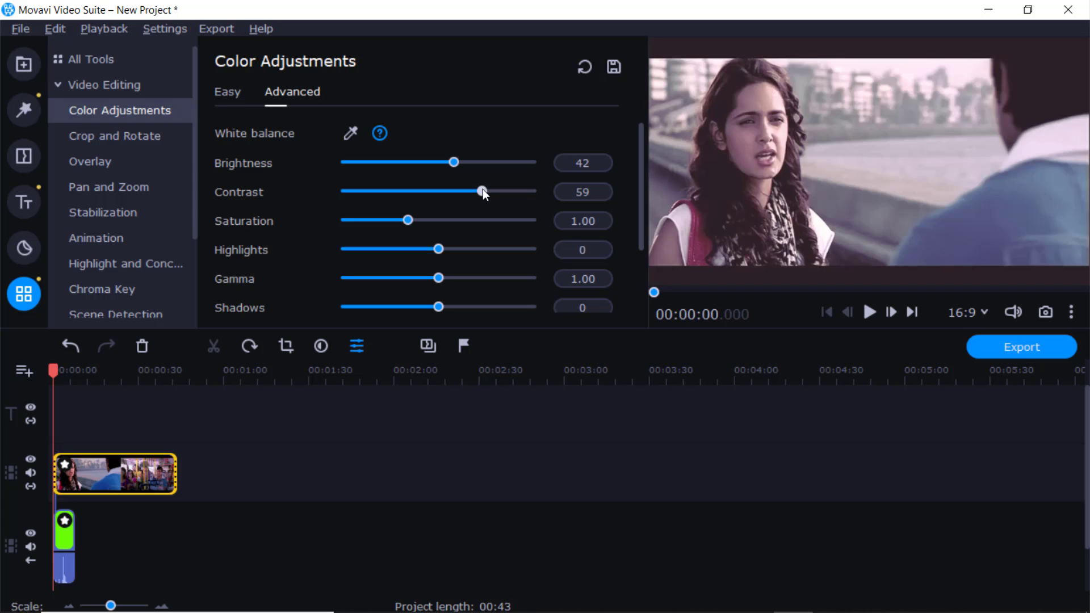
pyautogui.moveTo(410, 219); pyautogui.dragTo(473, 279)
pyautogui.scroll(-3, 427, 244)
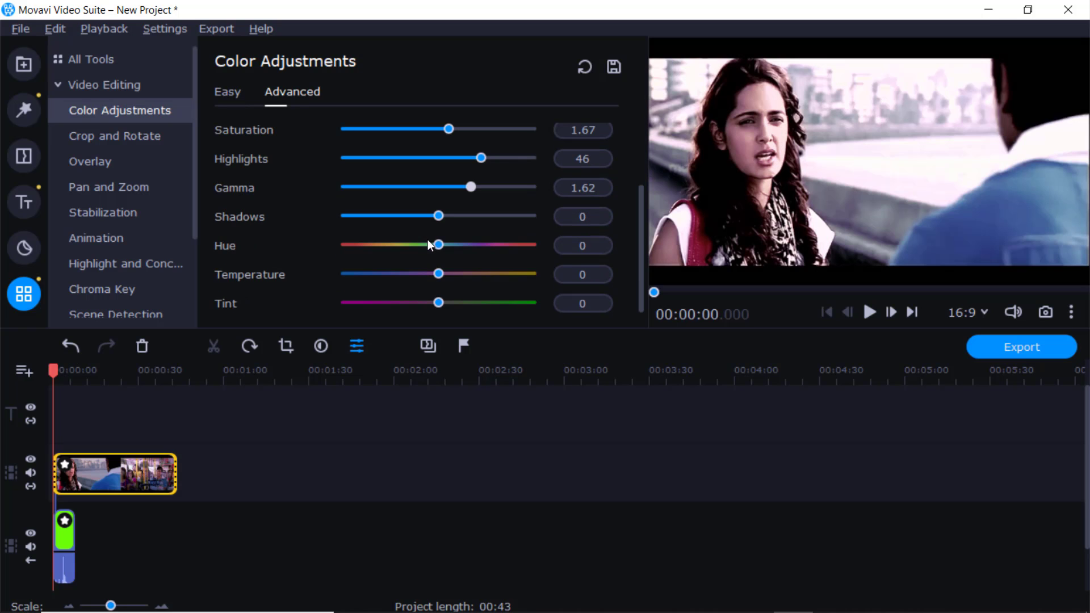
# - Try shifting the overlay clip's Hue and raising its Tint to 256, and return both to 0
pyautogui.moveTo(438, 244)
pyautogui.mouseDown()
pyautogui.moveTo(353, 244)
pyautogui.moveTo(522, 249)
pyautogui.moveTo(442, 253)
pyautogui.mouseUp()
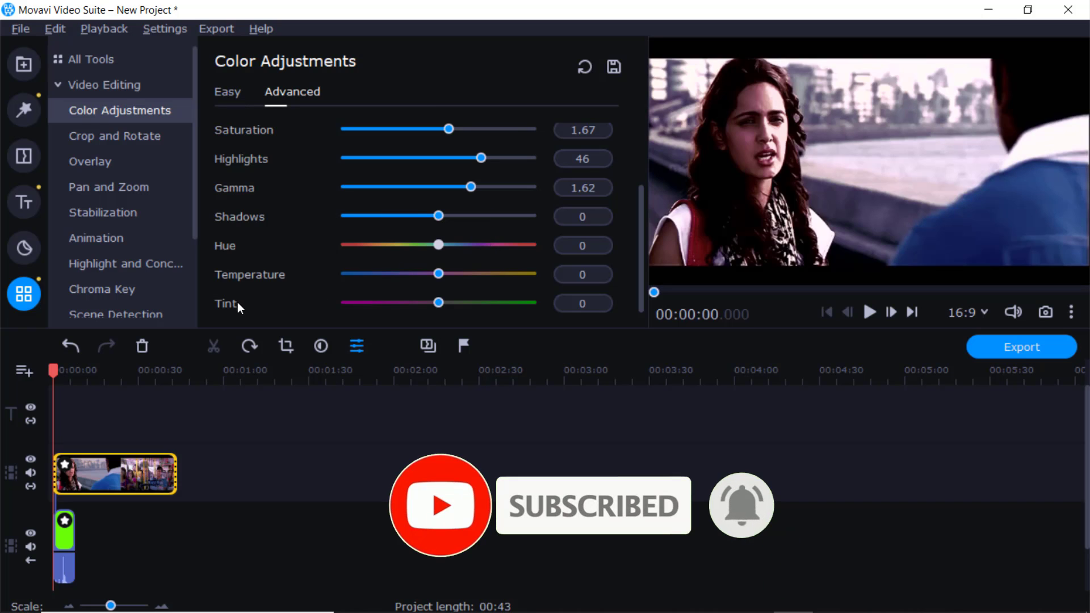
pyautogui.moveTo(437, 303); pyautogui.dragTo(533, 304)
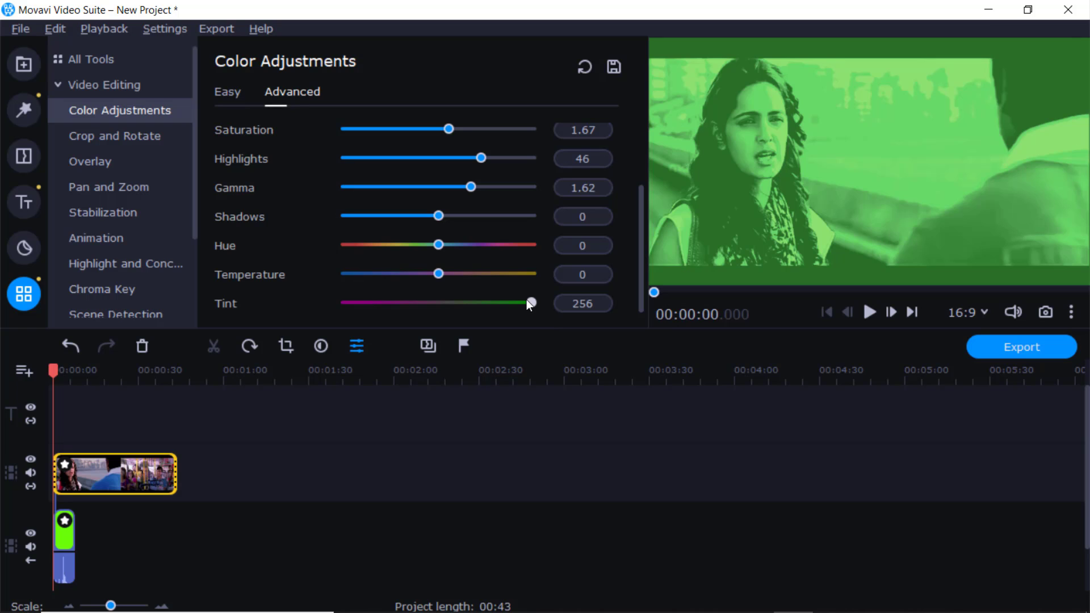
pyautogui.moveTo(528, 300); pyautogui.dragTo(440, 304)
pyautogui.scroll(2, 493, 237)
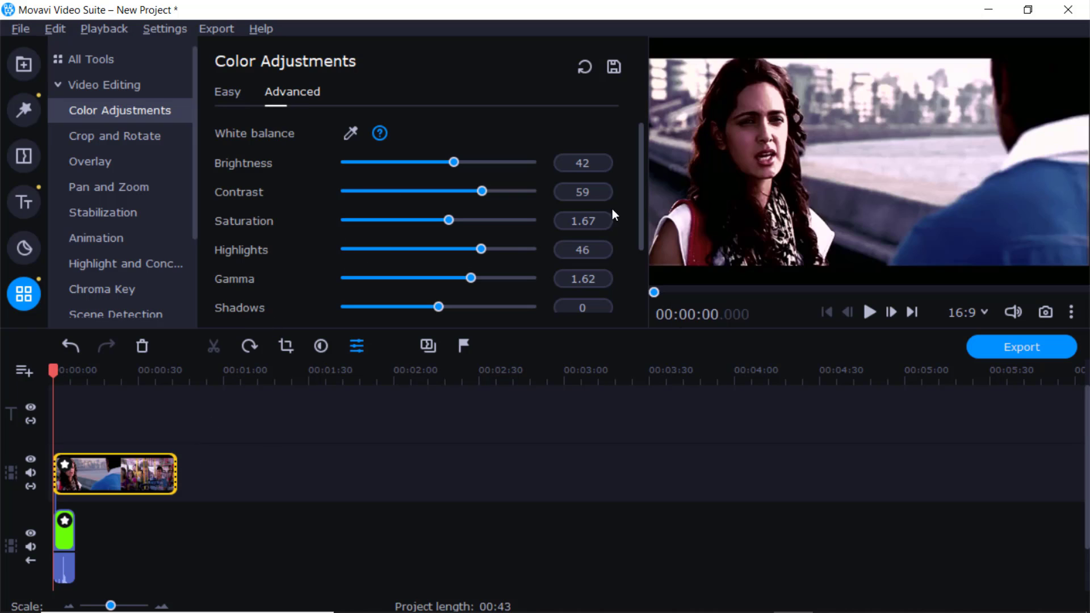
# - Return to the Easy color adjustment presets and show the automatic corrections
pyautogui.click(222, 94)
pyautogui.scroll(1, 421, 217)
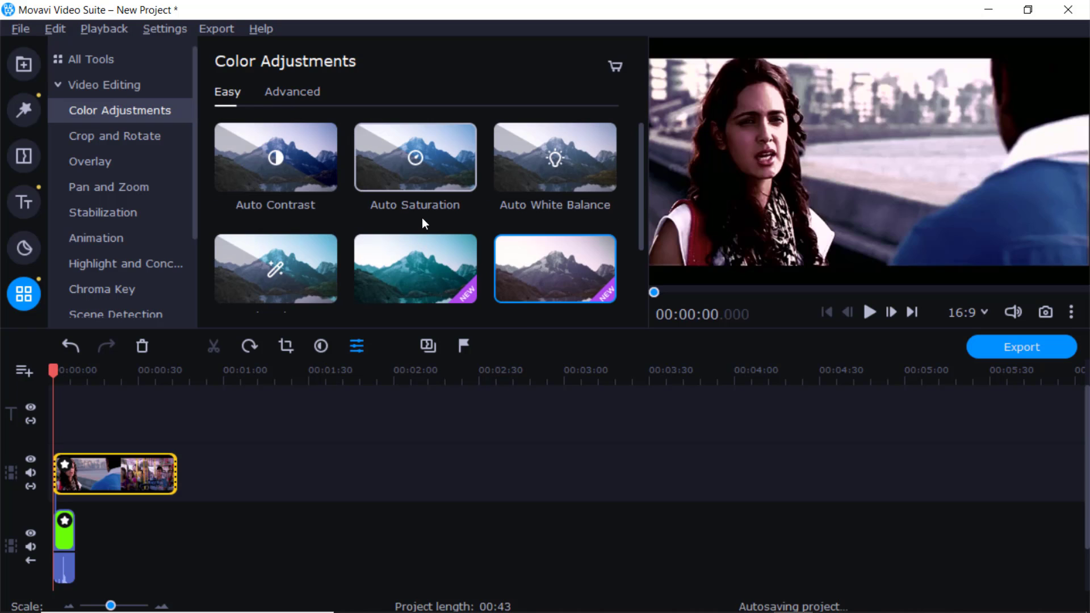